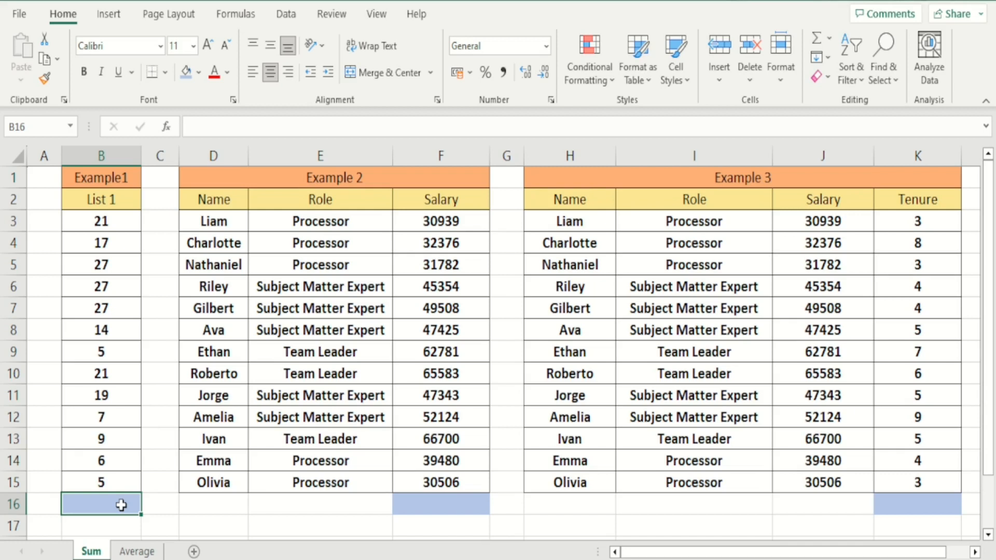
- Total List 1 in cell B16 with the formula =SUM(B3:B15)
type("=s")
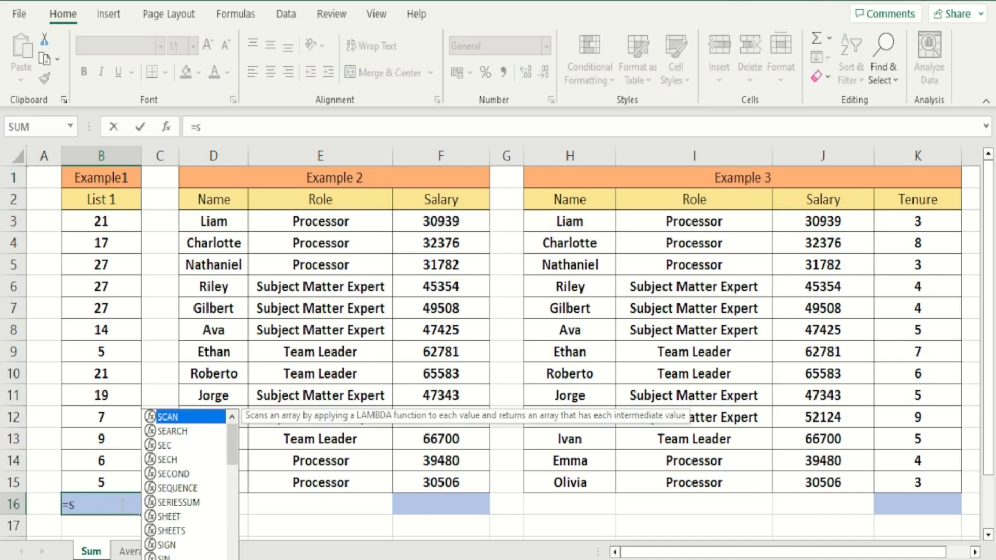
type("um(")
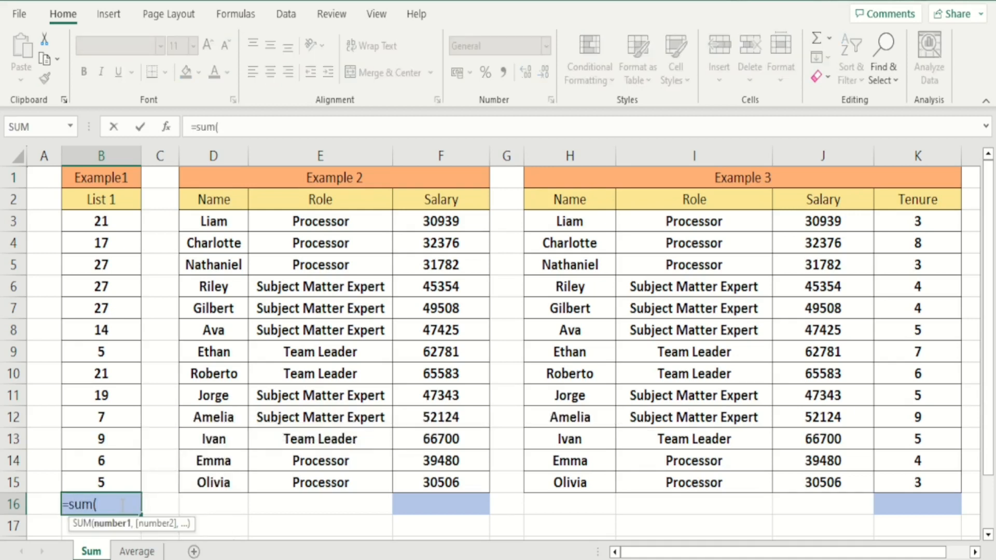
left_click_drag(117, 224, 122, 491)
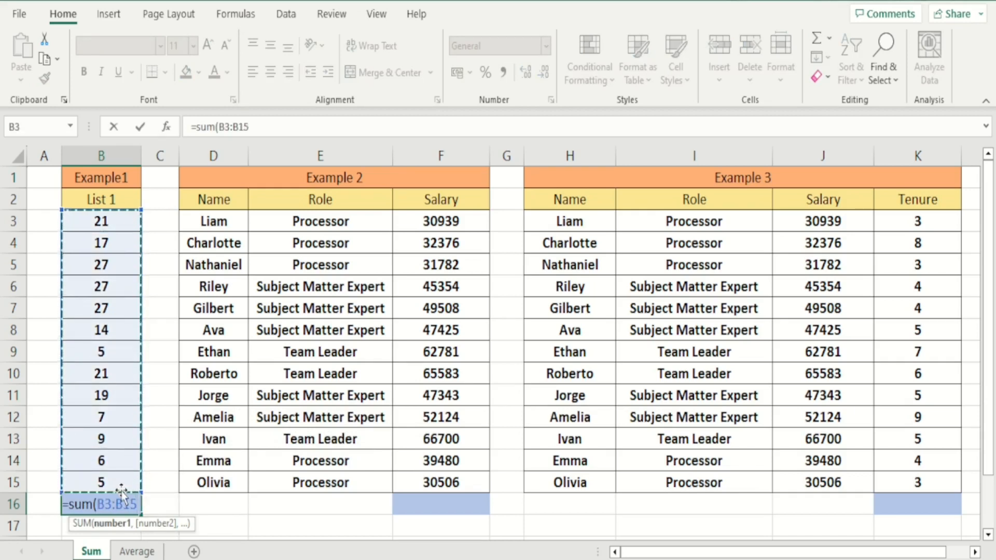
type(")")
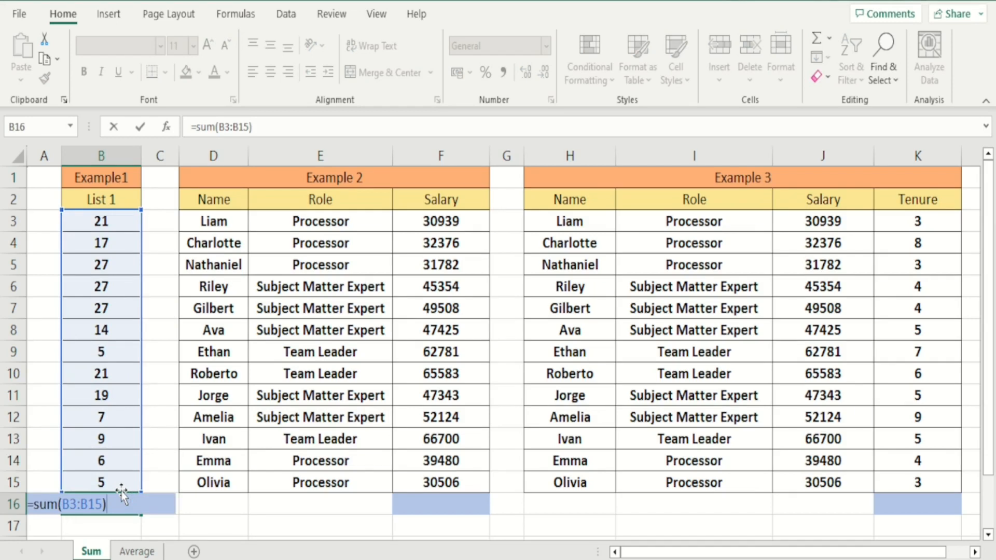
key("Return")
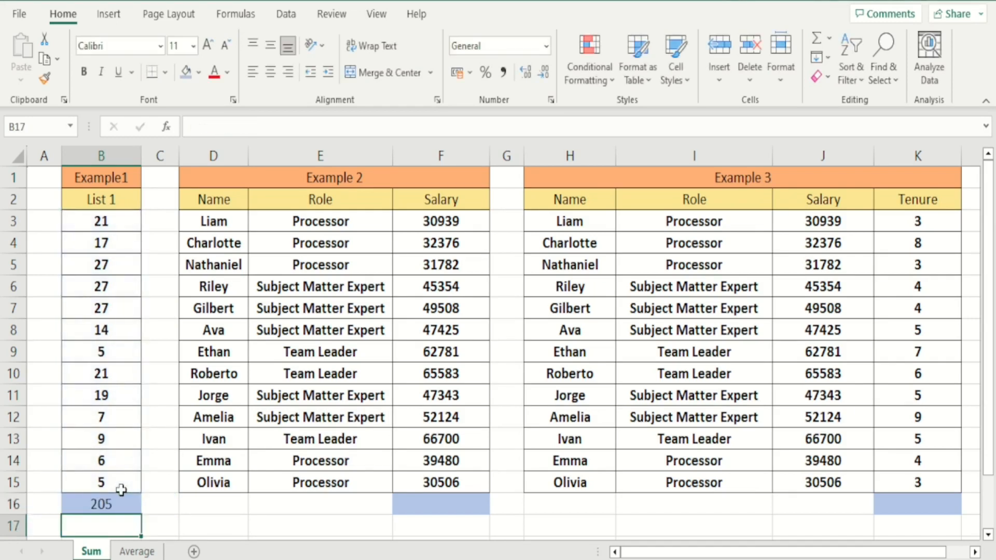
left_click(122, 498)
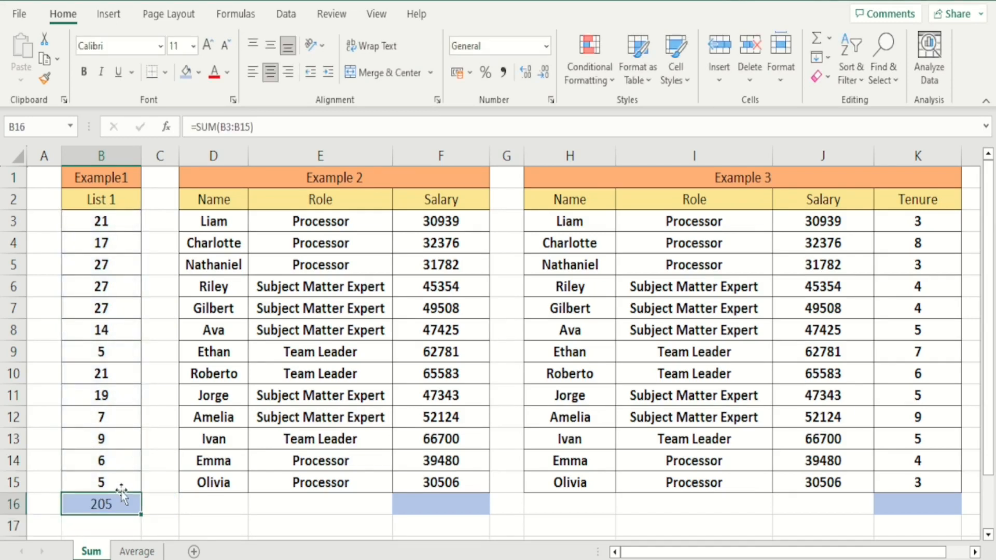
- Add up the Processor salaries of Example 2 cell by cell in F16 with =F3+F4+F5+F14+F15
key("Right")
key("Right")
key("Right")
key("Right")
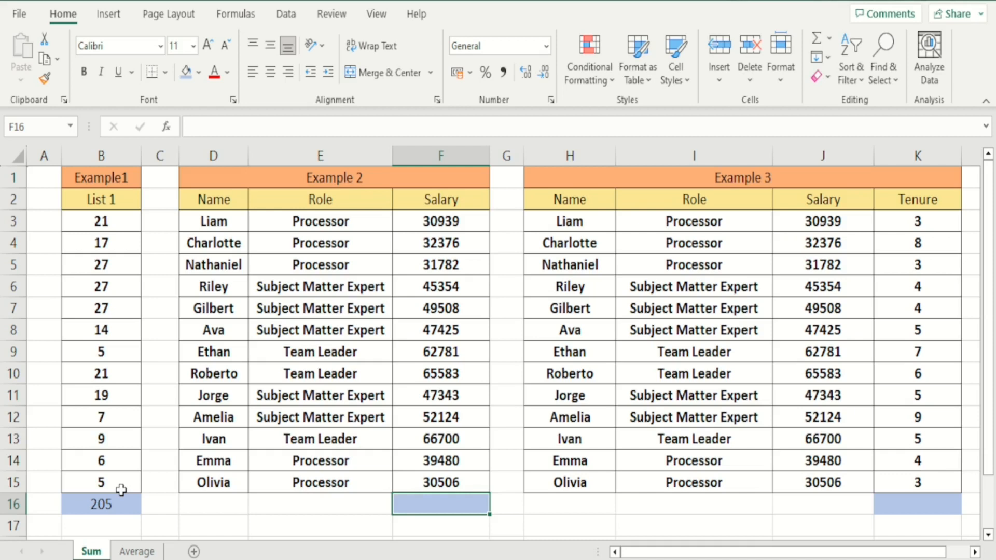
type("=")
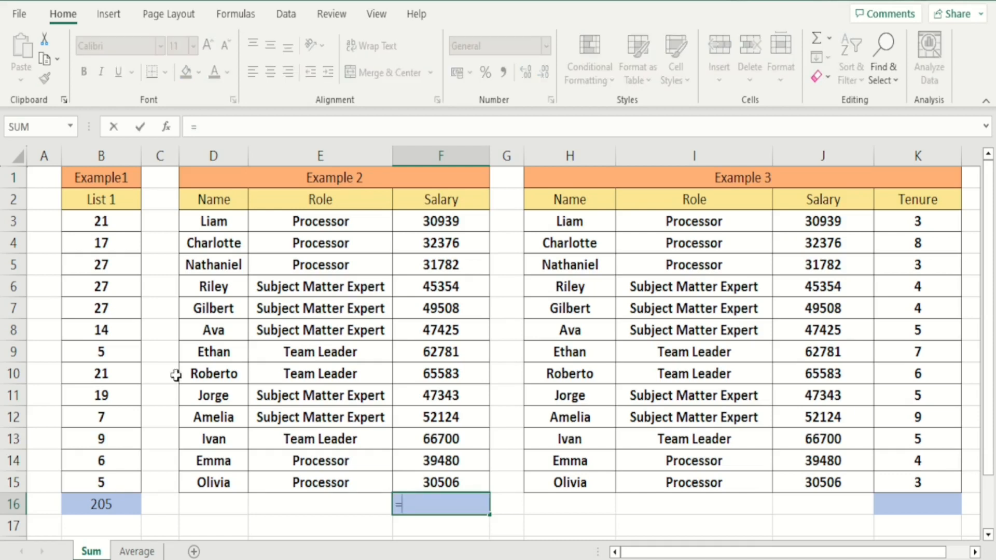
left_click(425, 222)
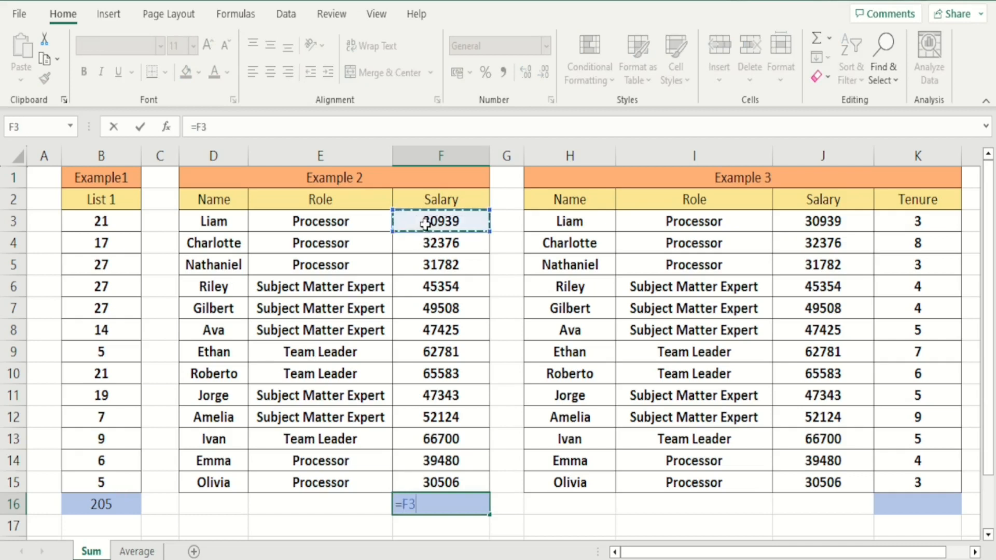
type("+")
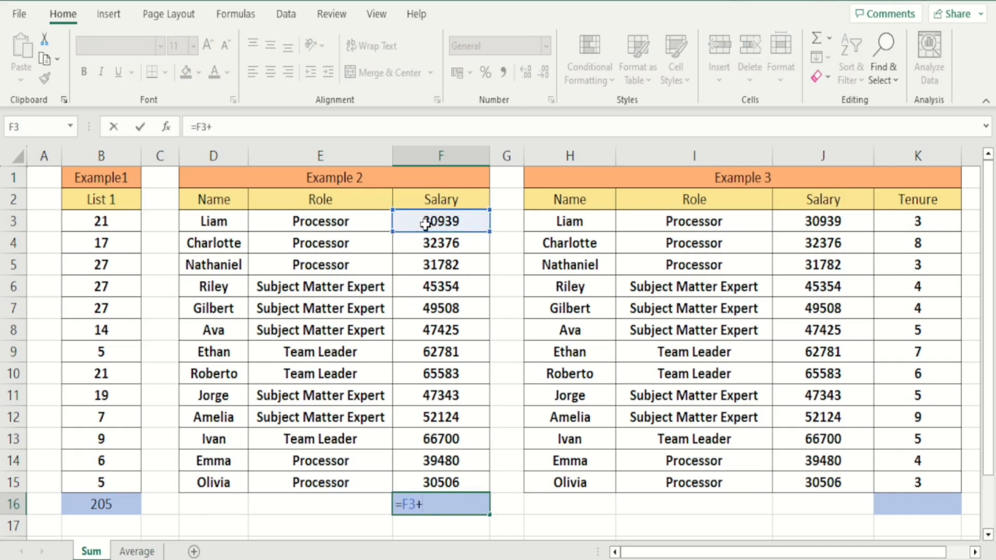
left_click(461, 245)
type("+")
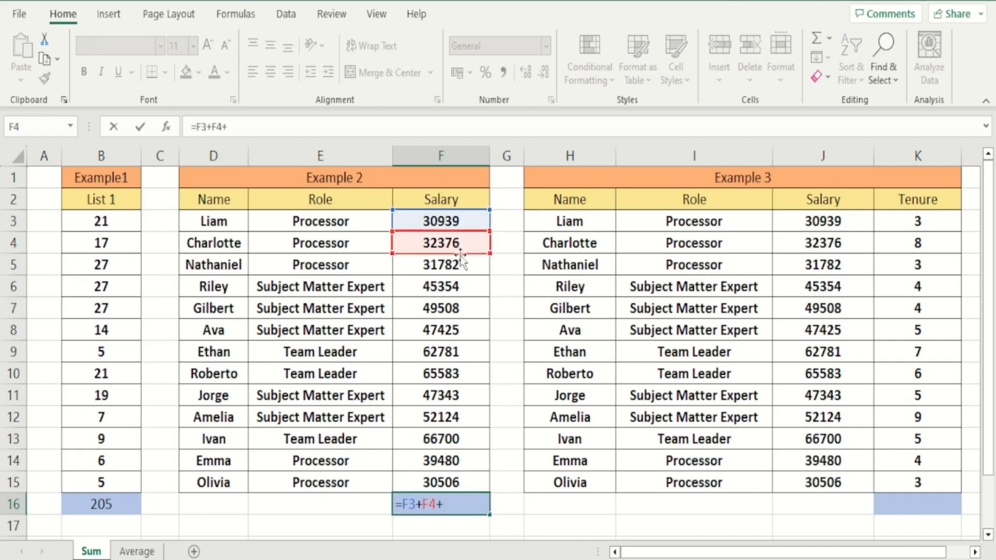
left_click(455, 267)
type("+")
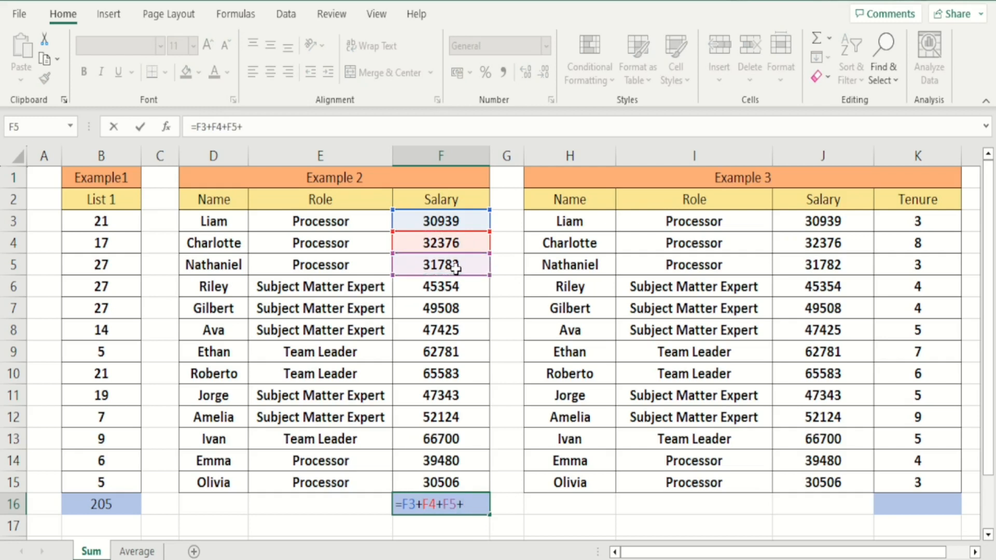
left_click(451, 455)
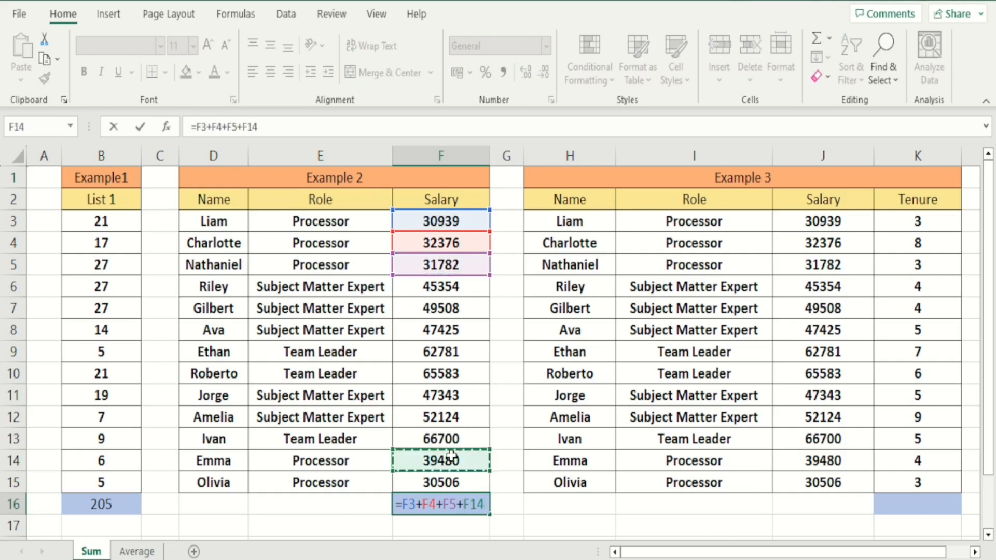
type("+")
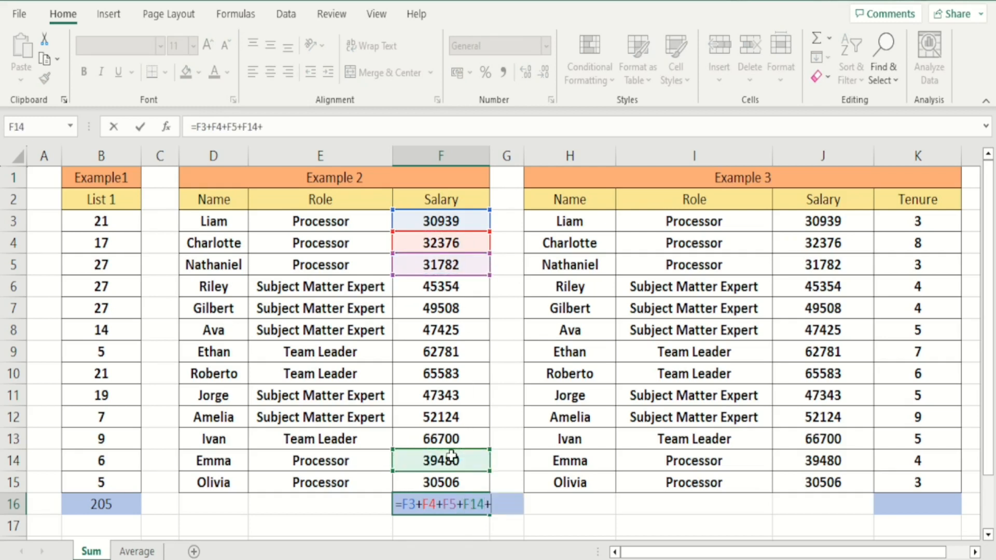
left_click(453, 482)
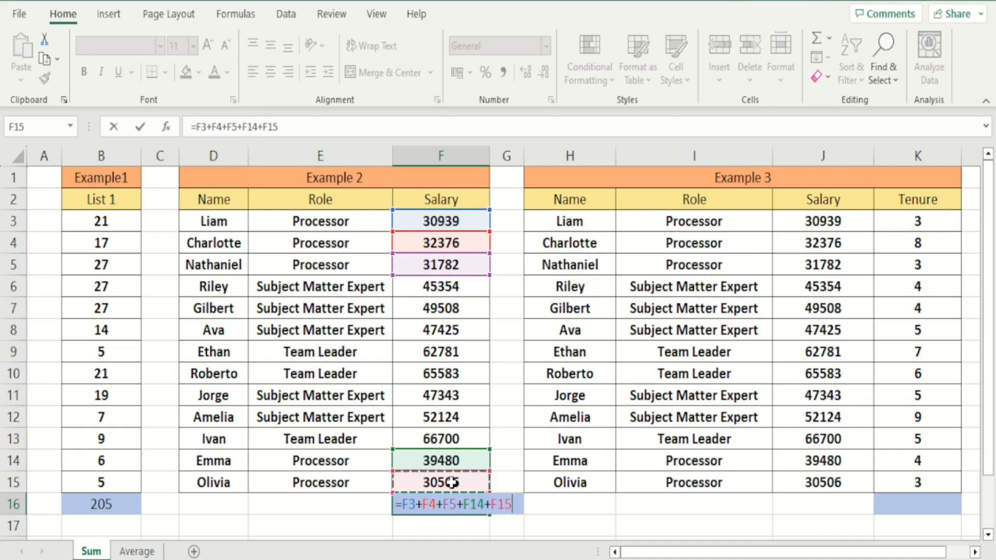
key("Return")
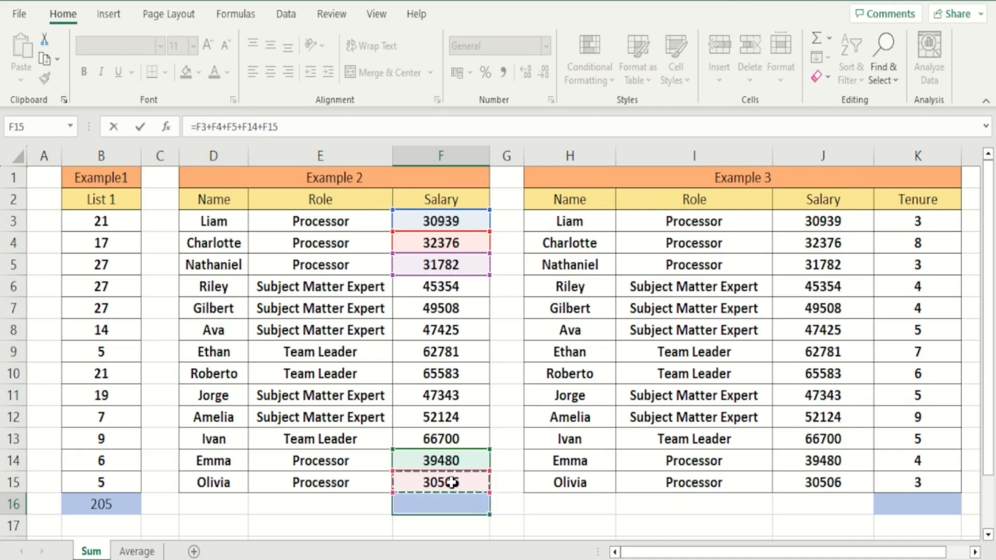
key("Up")
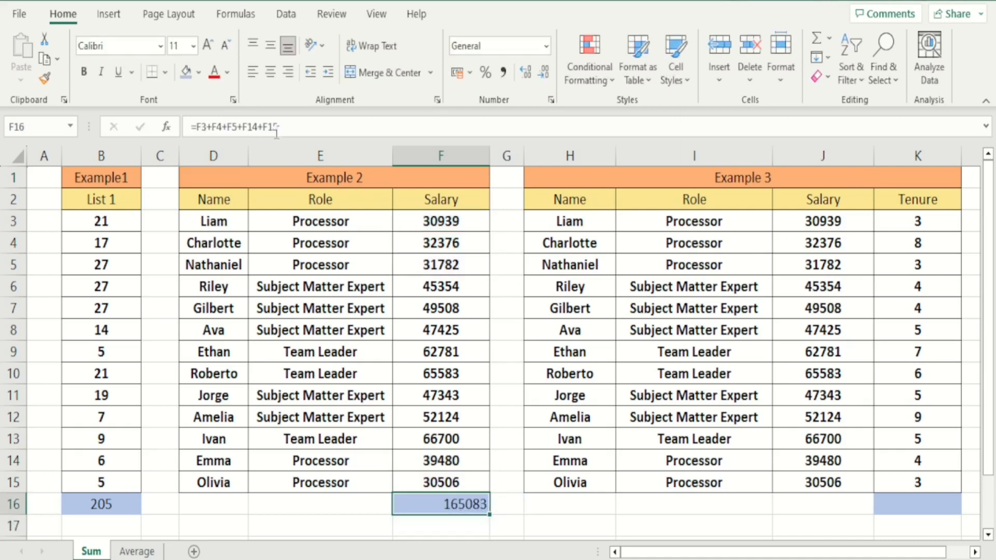
- Center cell F16 horizontally and clear its addition formula
left_click(270, 73)
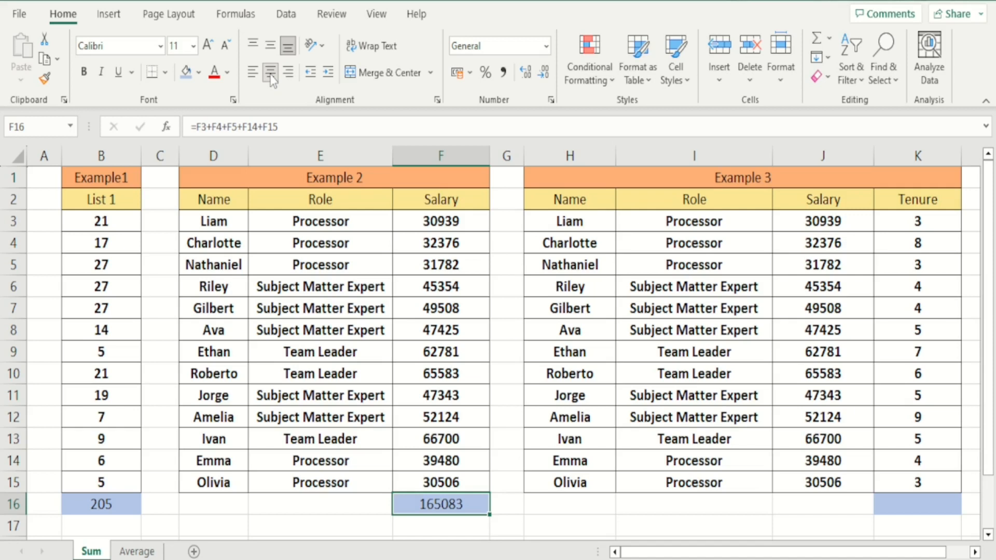
key("Delete")
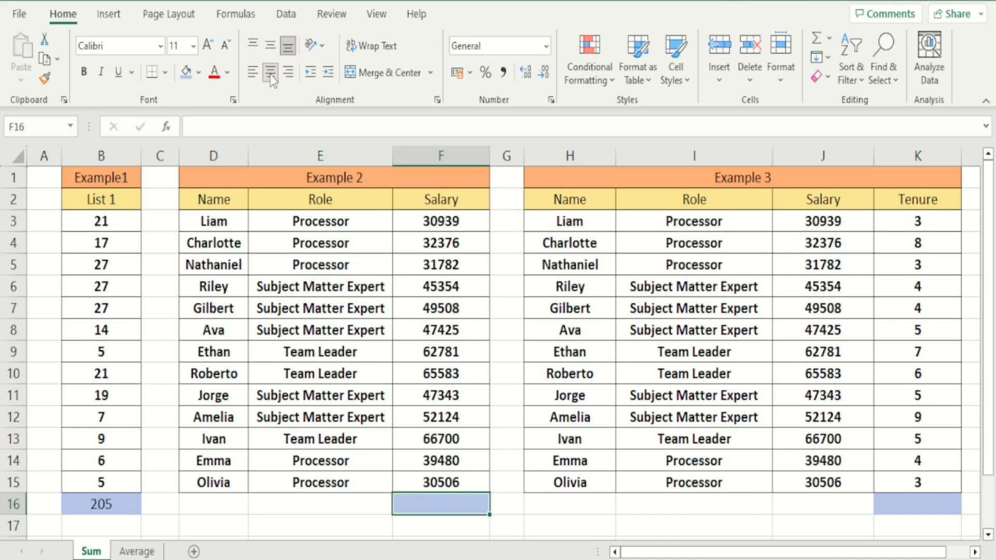
- Total the Processor salaries of Example 2 in F16 with the formula =SUMIF(E3:E15,"Processor",F3:F15)
type("=s")
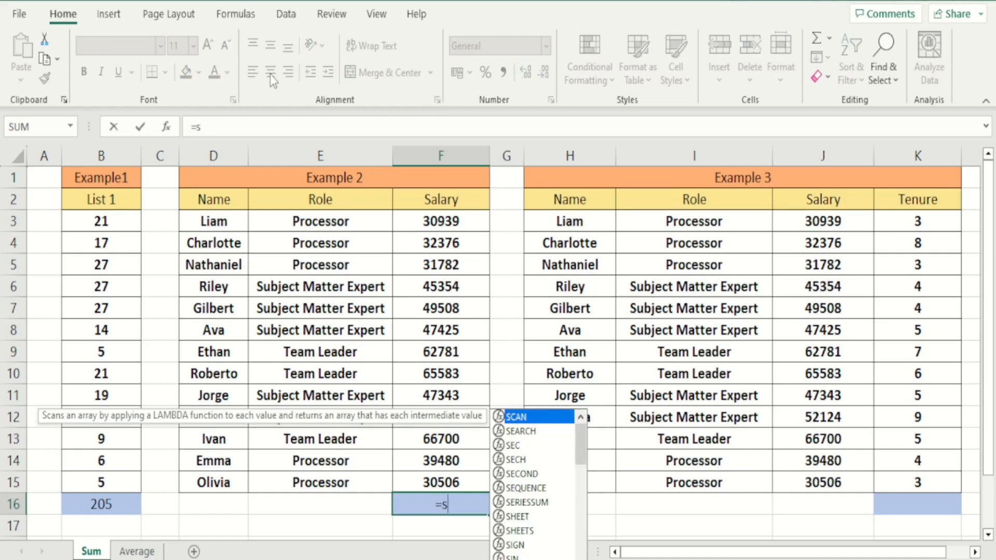
type("umif")
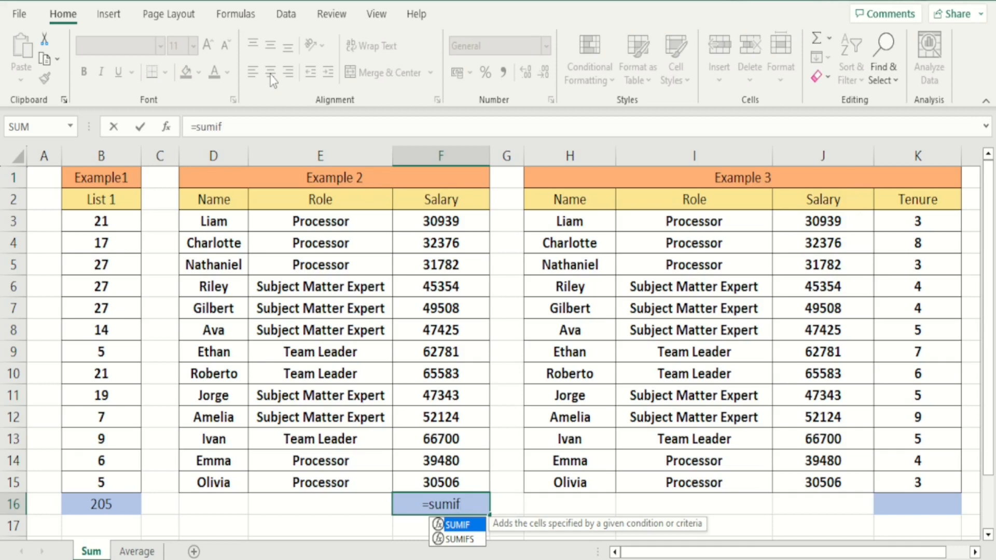
type("(")
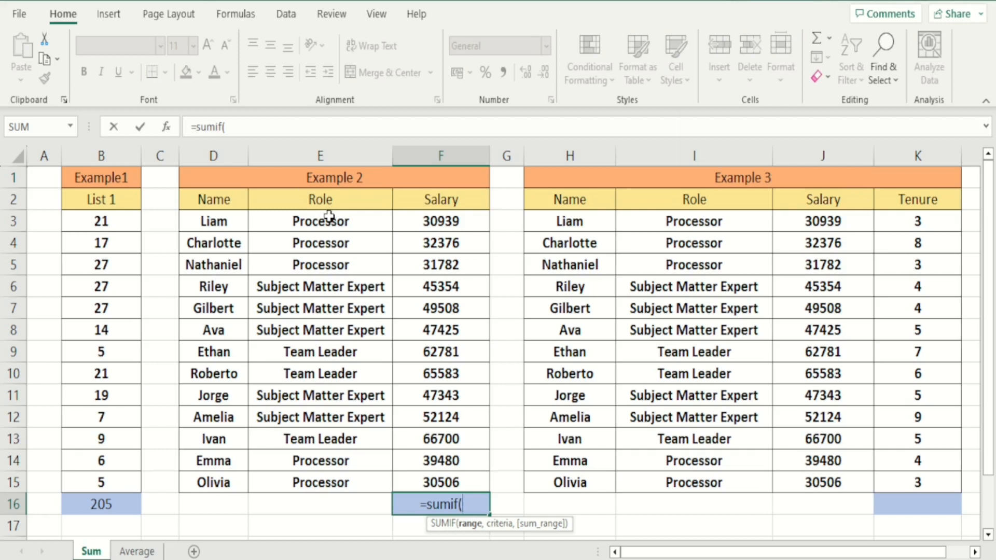
left_click_drag(329, 218, 330, 483)
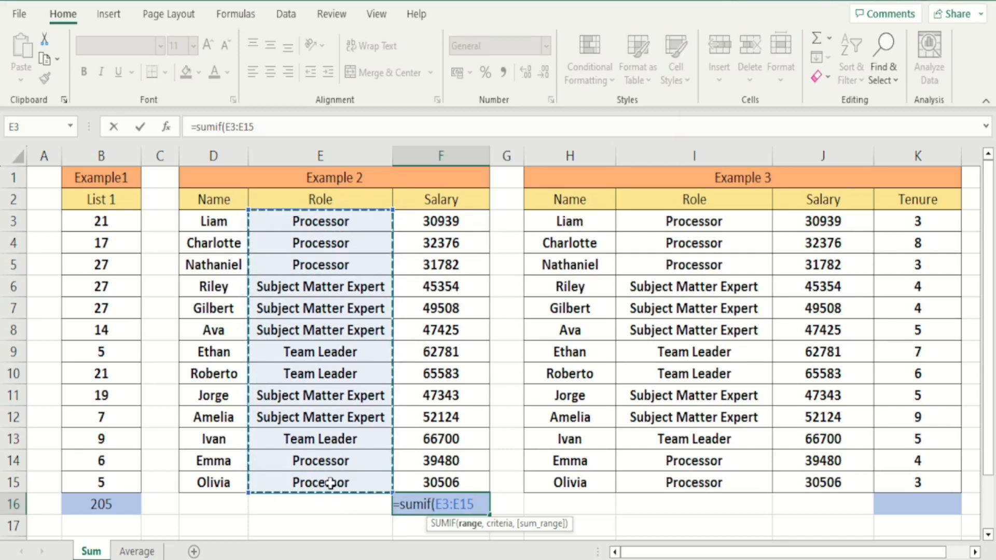
type(",\"")
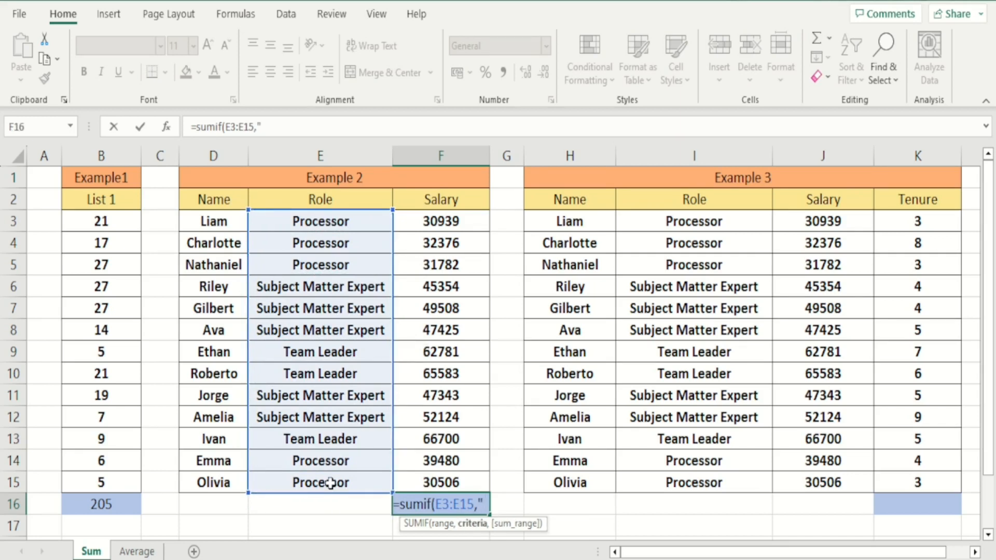
type("P")
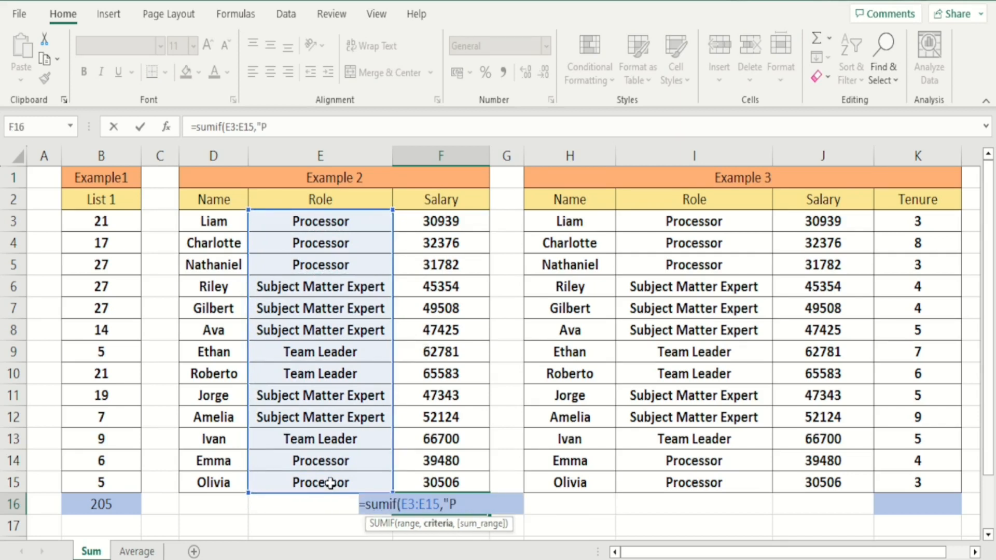
type("rocesss")
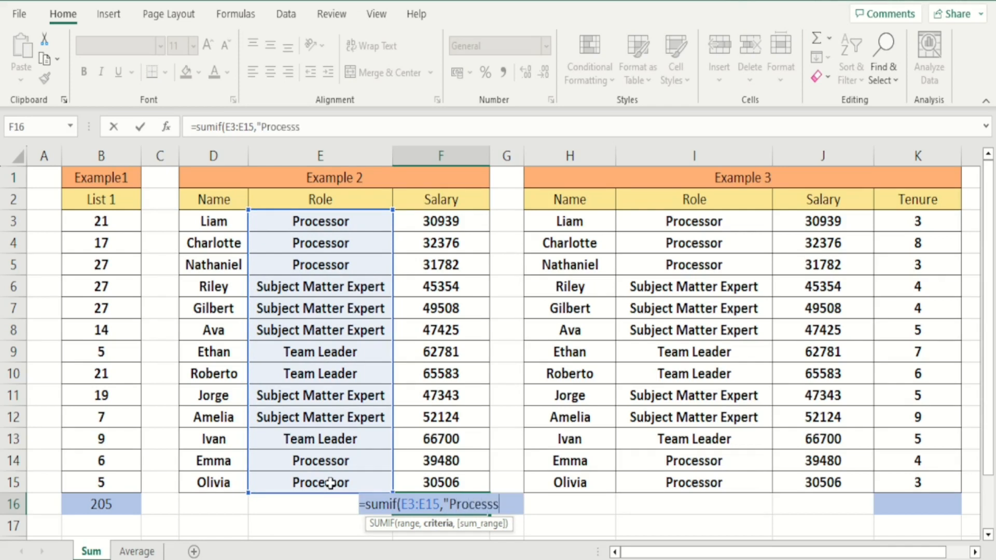
key("BackSpace")
type("or\",")
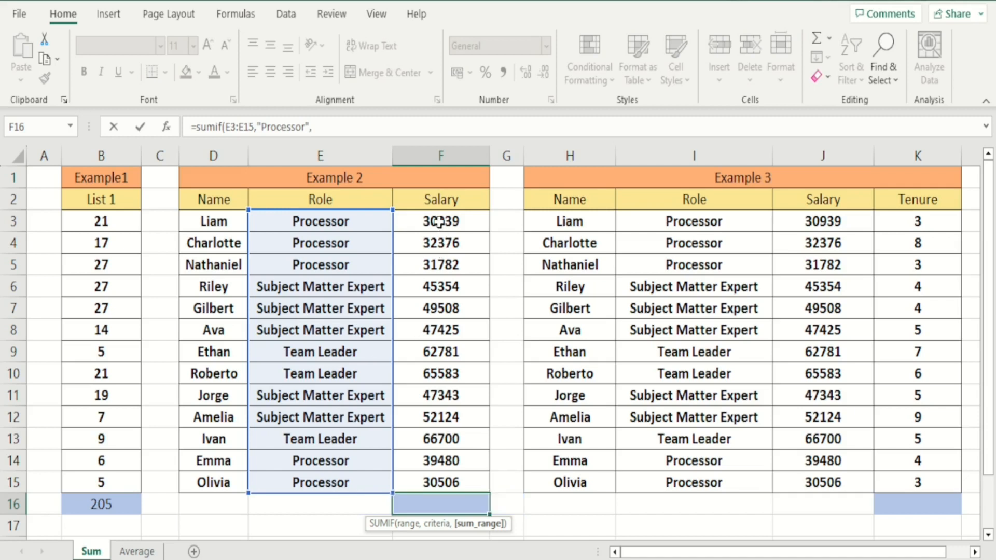
left_click_drag(439, 222, 441, 480)
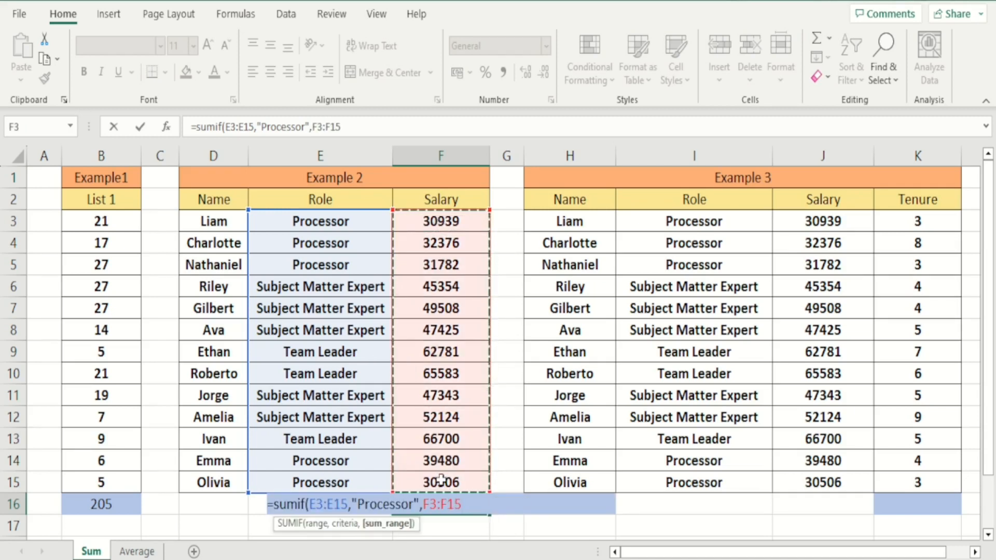
type(")")
key("Return")
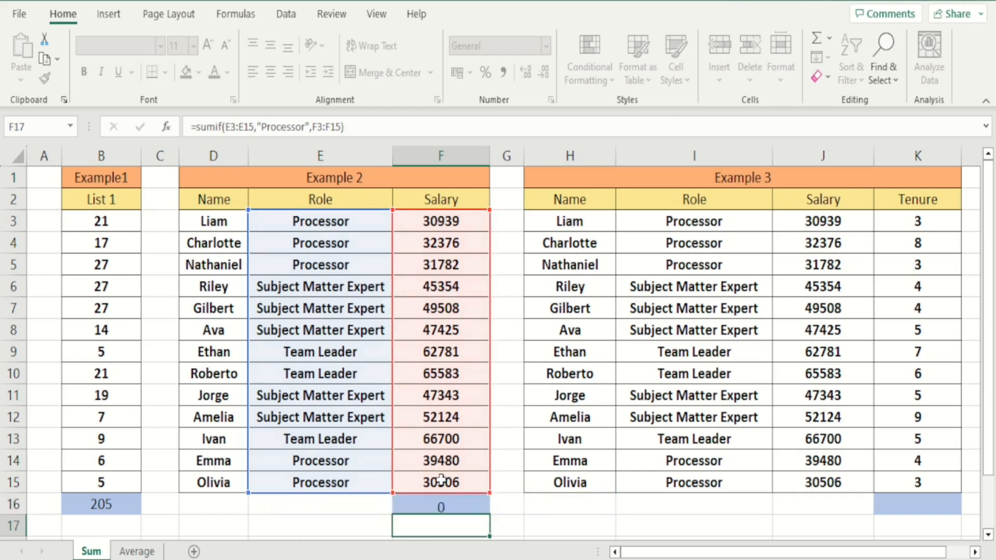
key("Up")
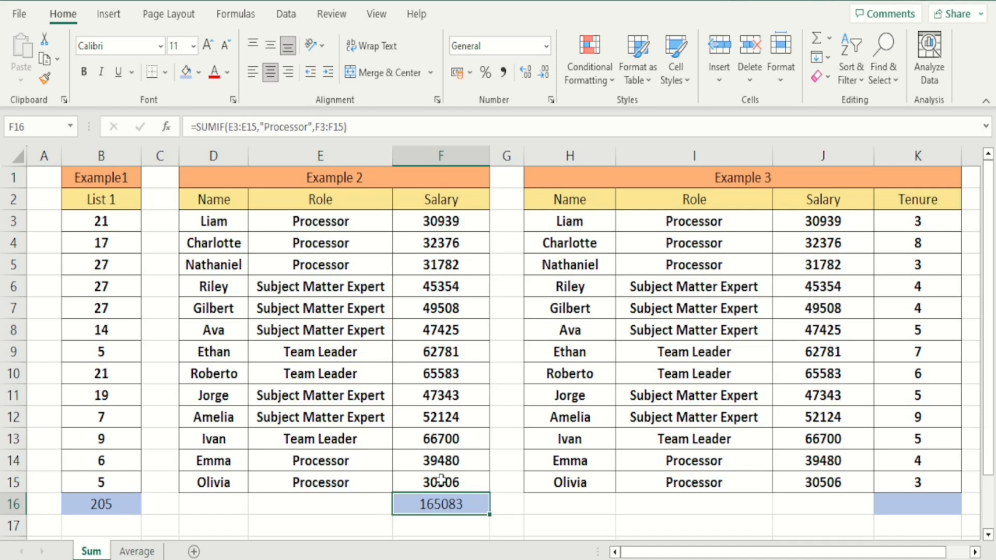
- Start a SUMIFS formula in K16 of Example 3 with the salary cells J3:J15 as the sum range
key("Right")
key("Right")
key("Right")
key("Right")
key("Right")
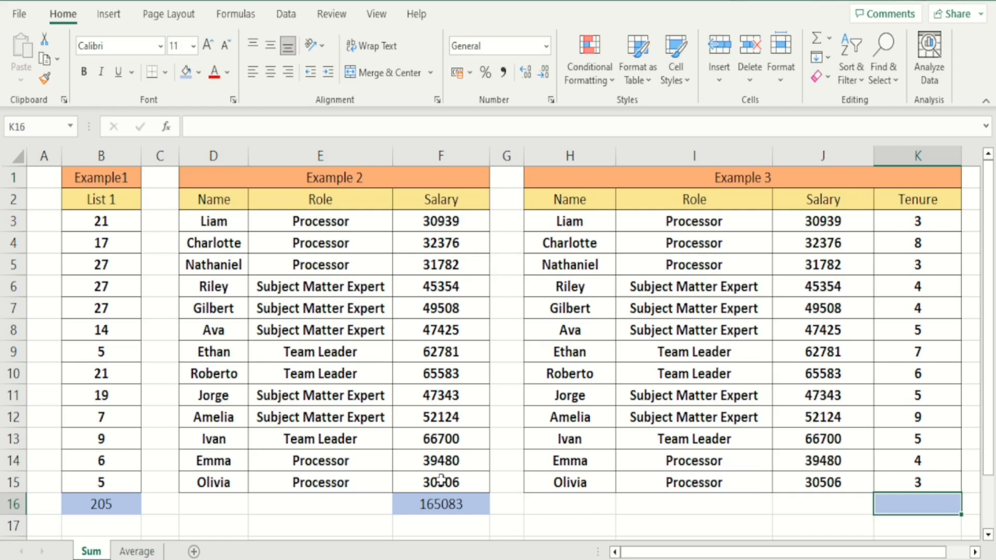
type("=")
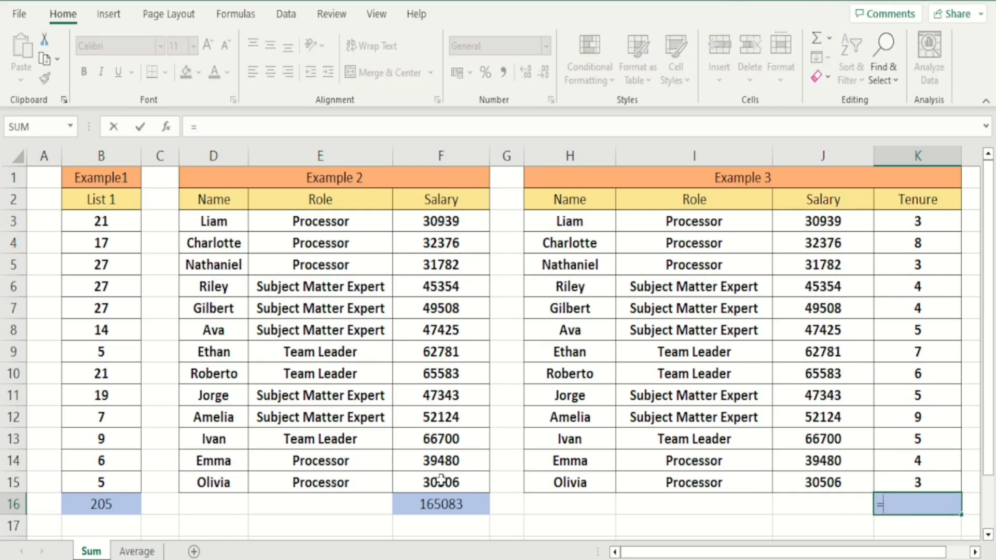
type("sumifs")
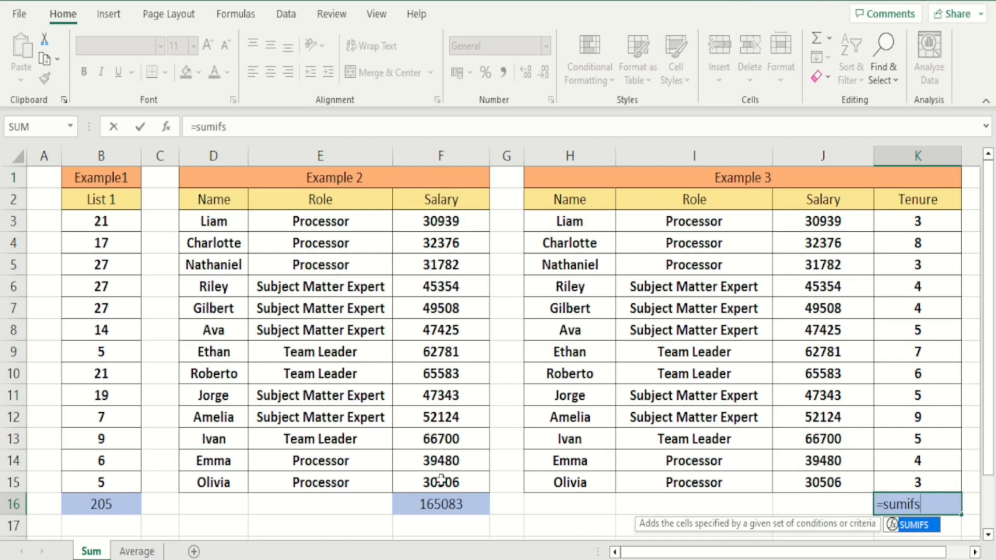
type("(")
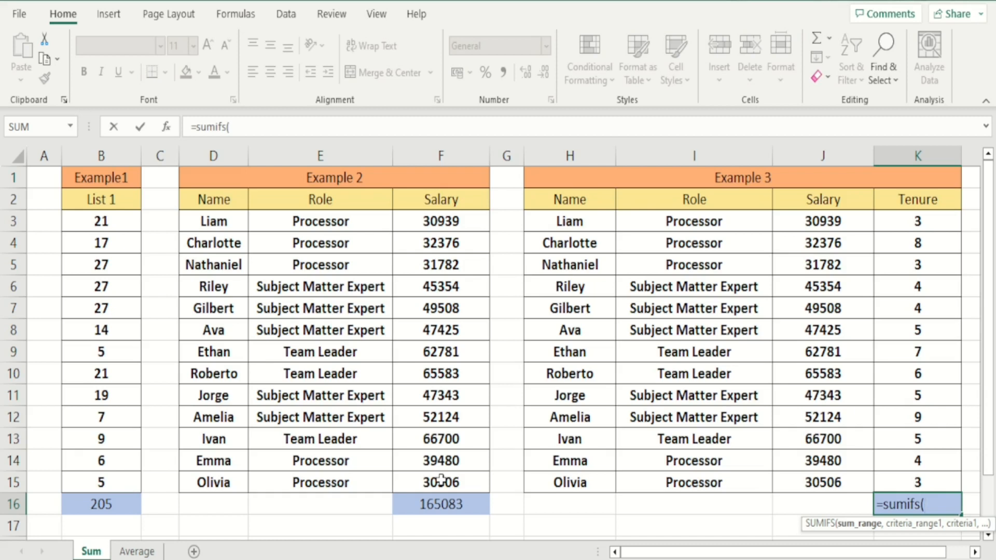
left_click_drag(836, 224, 825, 476)
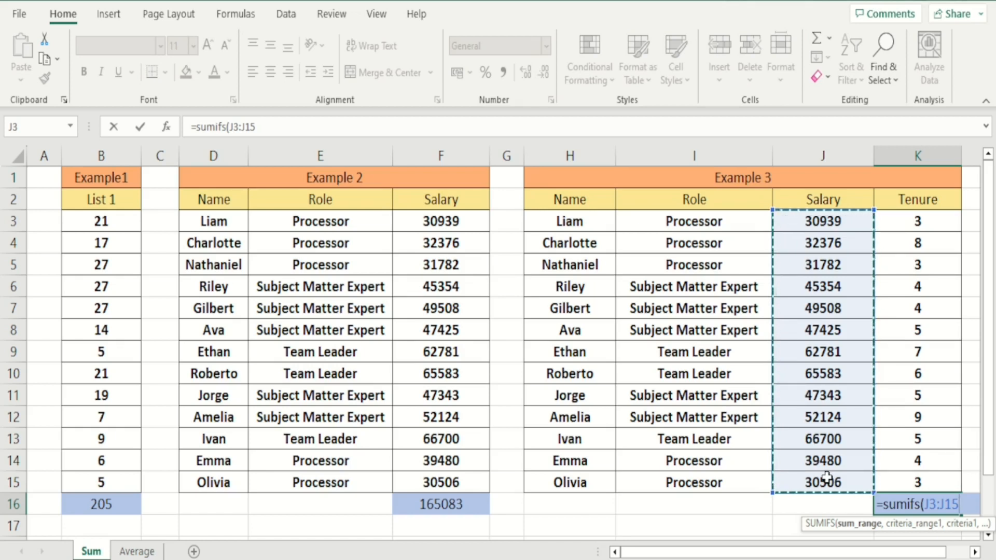
type(",")
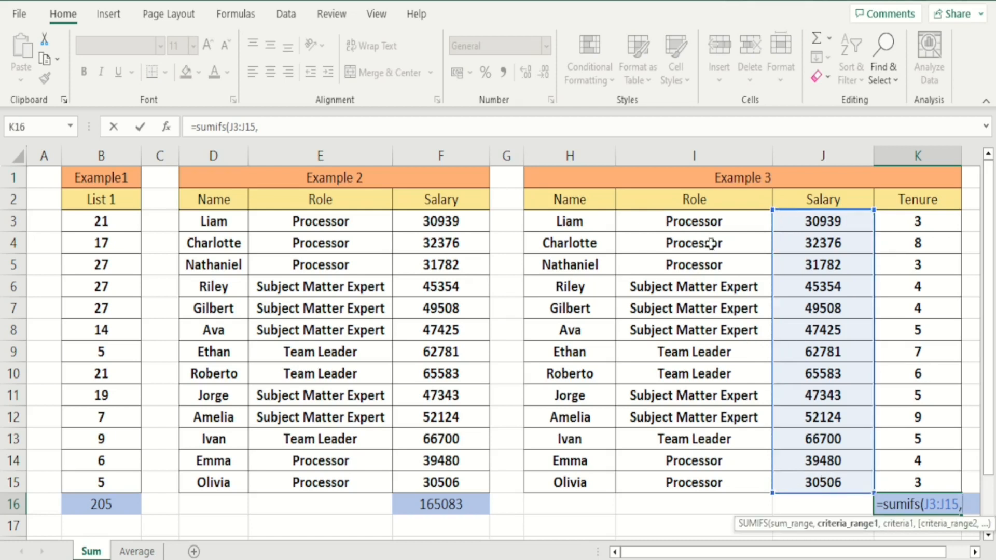
- Add the role range I3:I15 with the criterion "Processor" as the first condition of the SUMIFS formula
left_click(698, 227)
left_click_drag(698, 227, 710, 482)
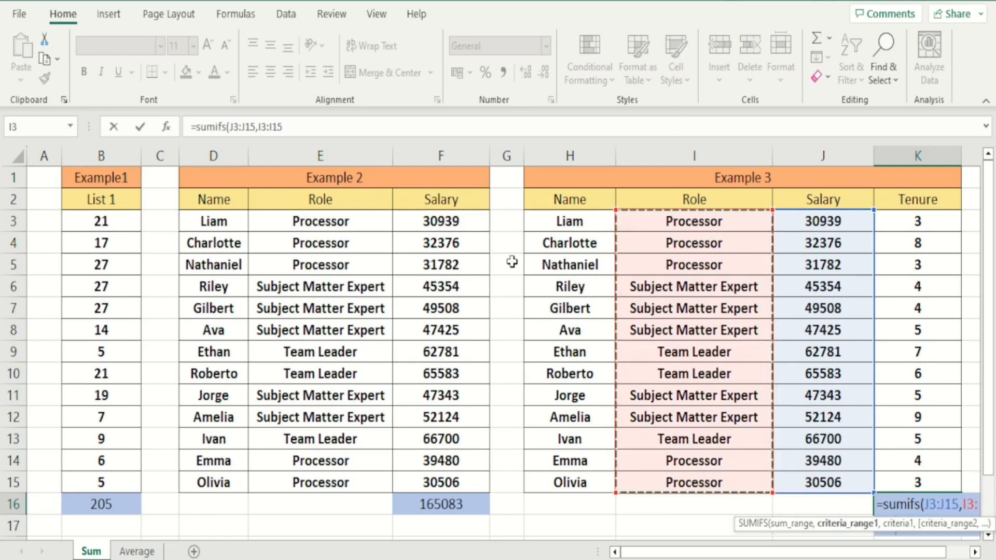
left_click(461, 127)
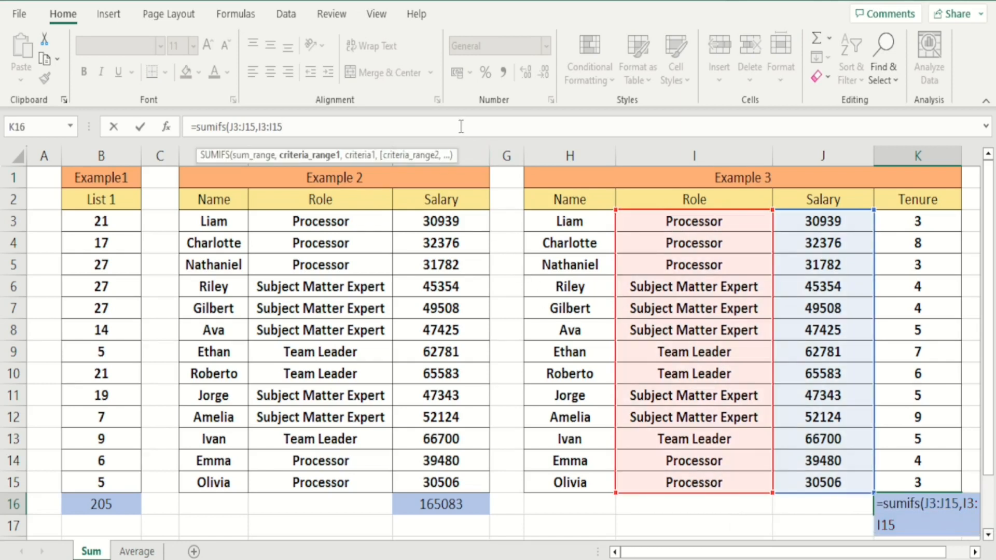
type(",")
type("\"P")
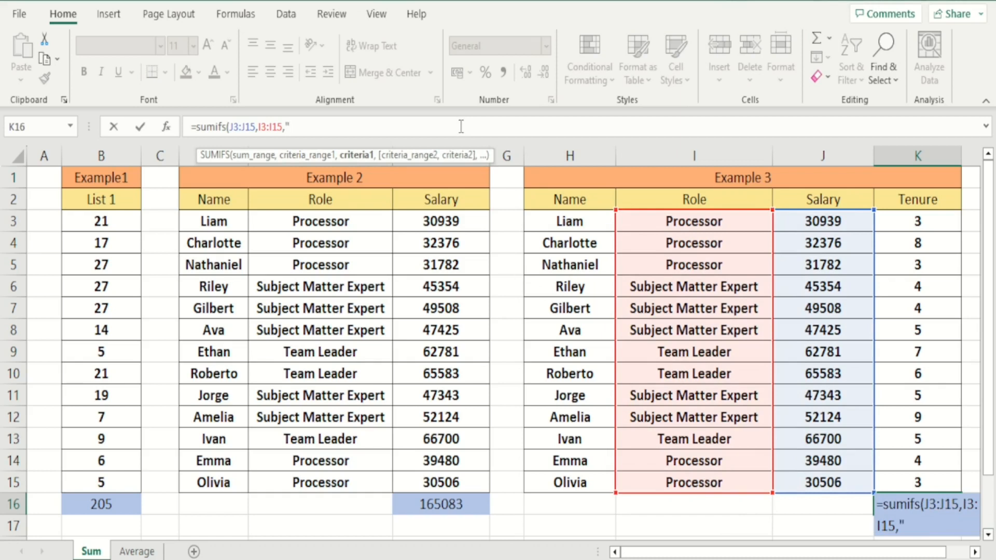
type("rocessor")
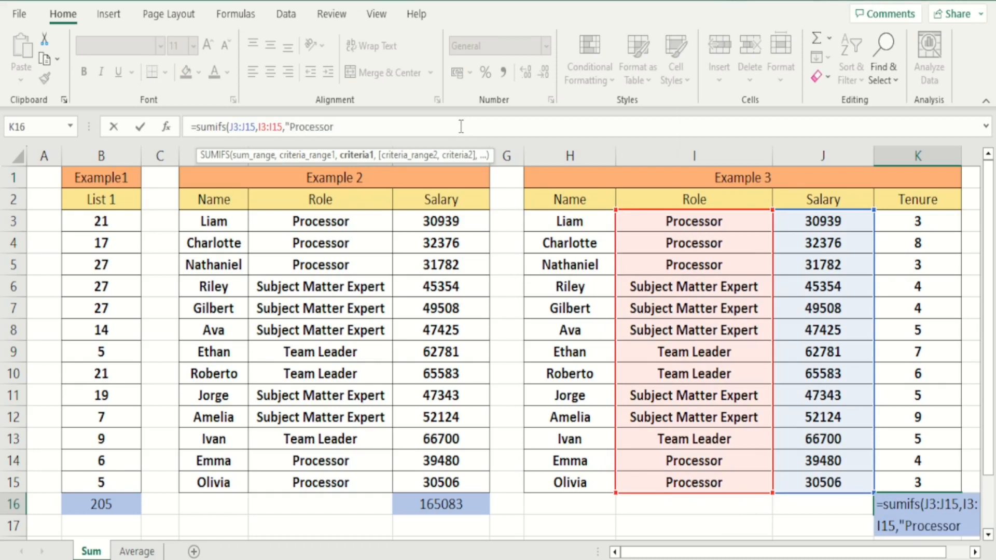
type("\",")
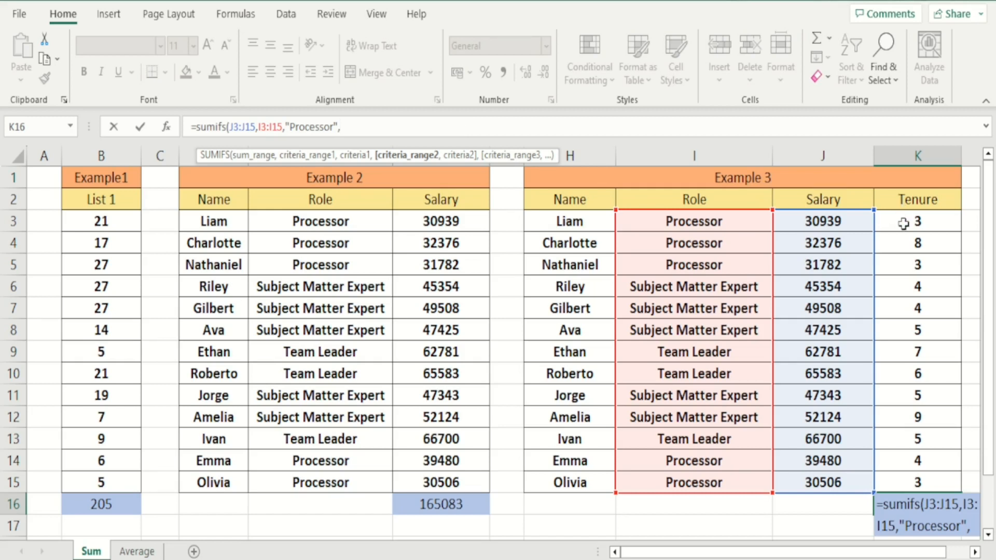
- Complete the SUMIFS formula with the tenure range K3:K15 and criterion "3", and center cell K16 horizontally
left_click(903, 222)
left_click_drag(903, 240, 916, 483)
type(",\"")
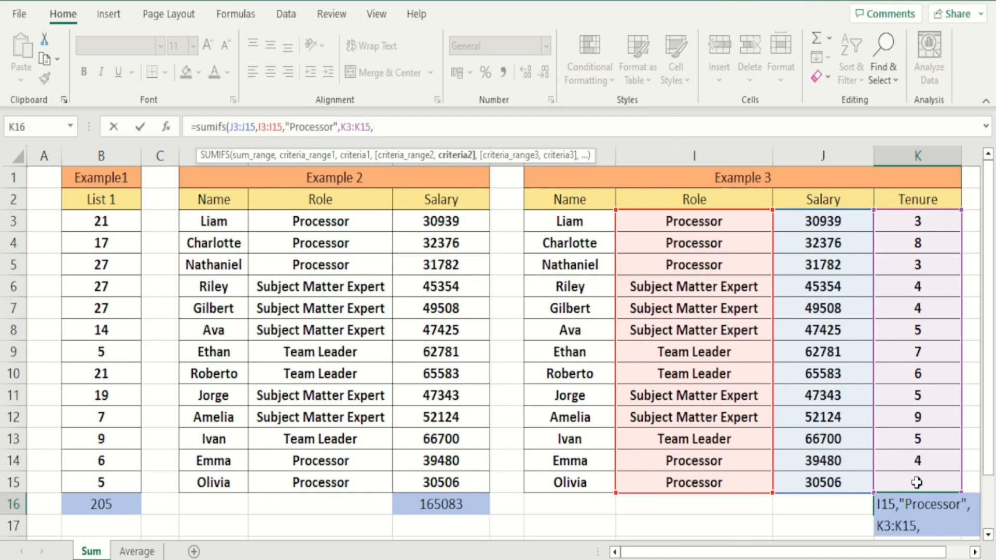
type("3\")")
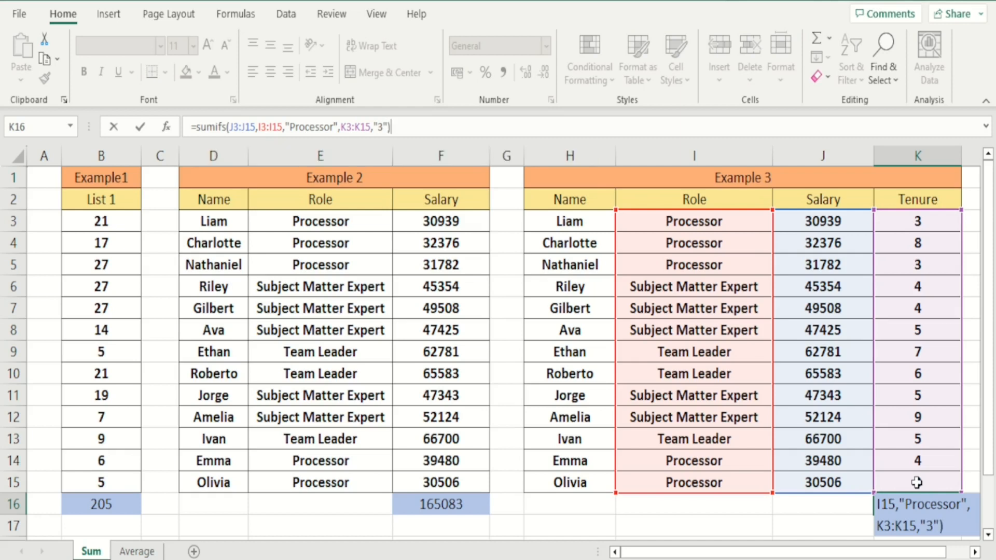
key("Return")
key("Up")
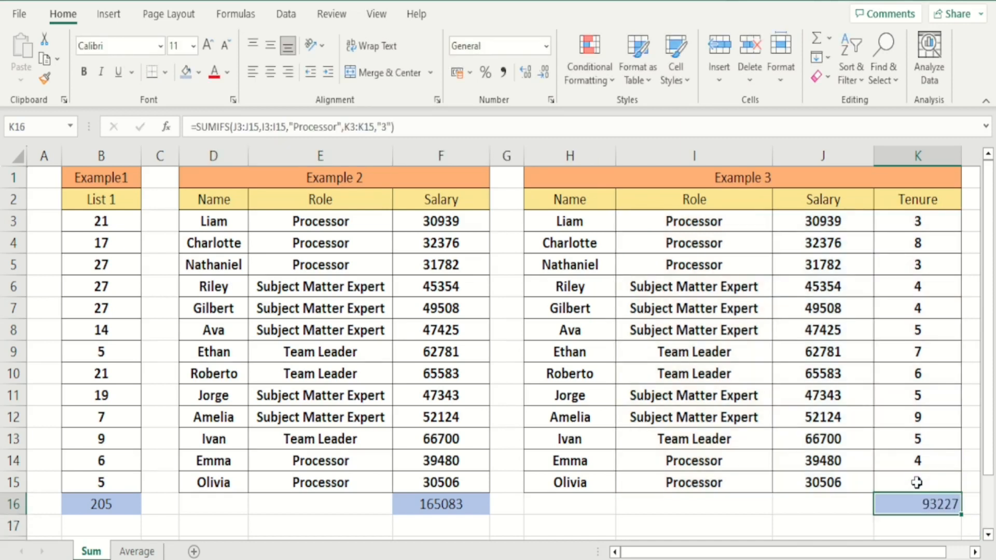
left_click(270, 73)
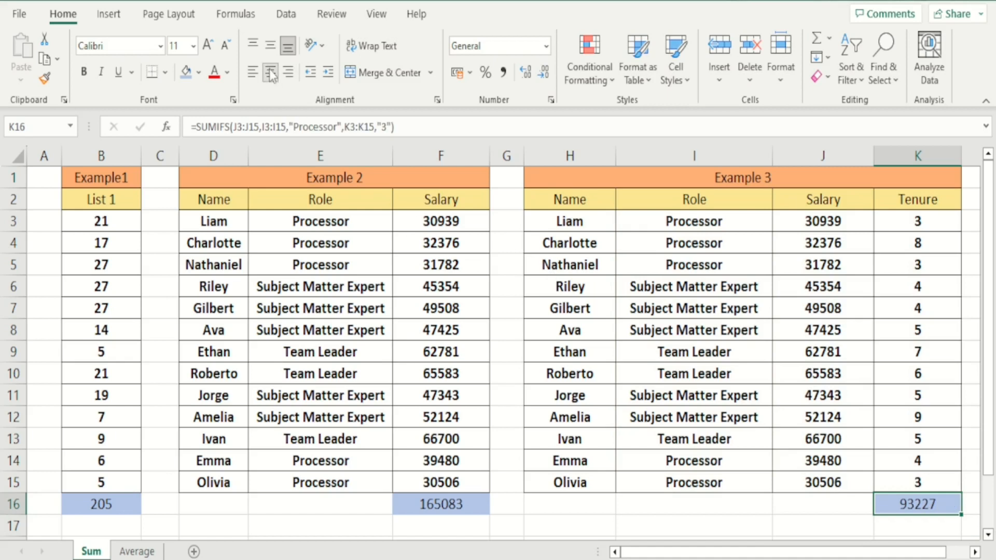
- Cross-check the SUMIFS total with a centered cell-by-cell addition =J3+J5+J15 in J16, and clear that check formula
key("Left")
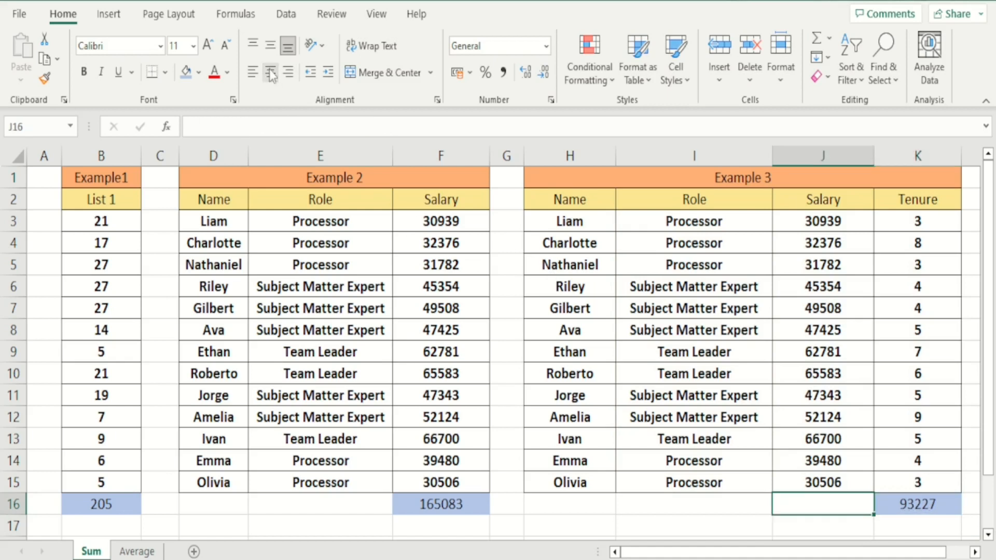
type("=")
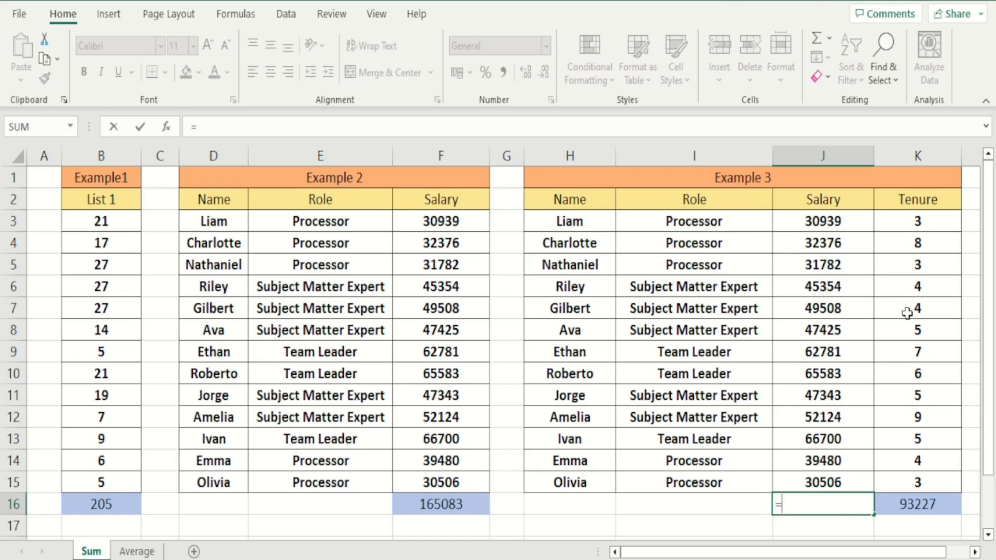
left_click(833, 220)
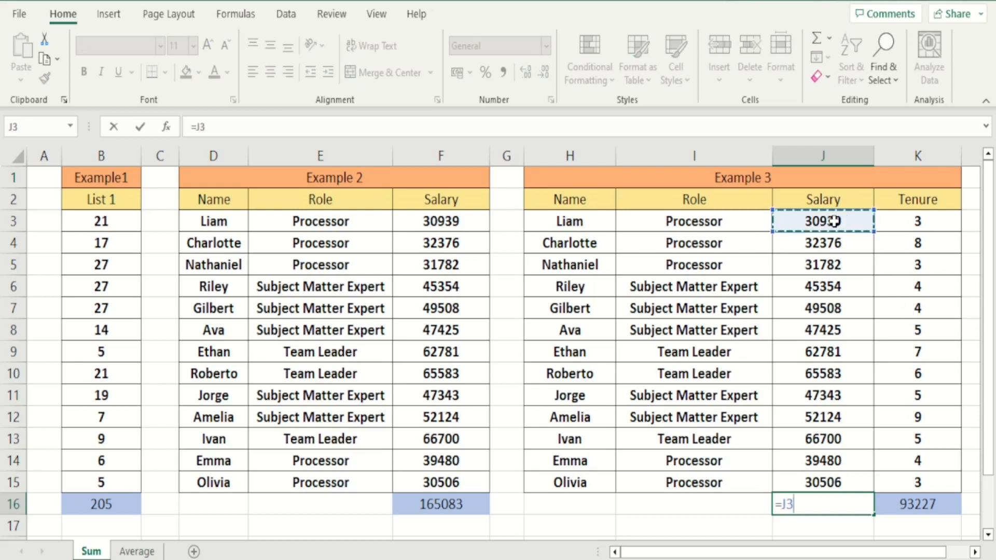
type("+")
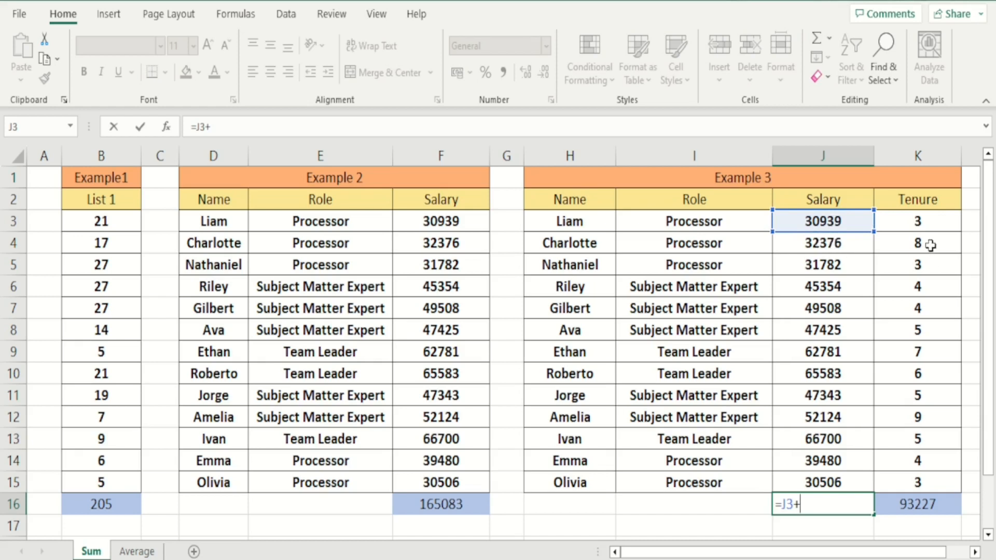
left_click(829, 265)
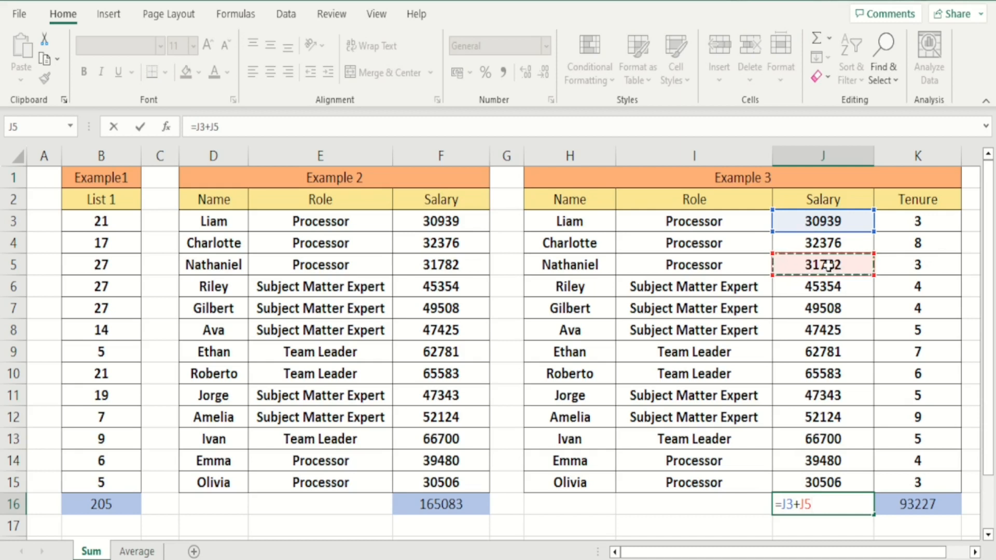
type("+")
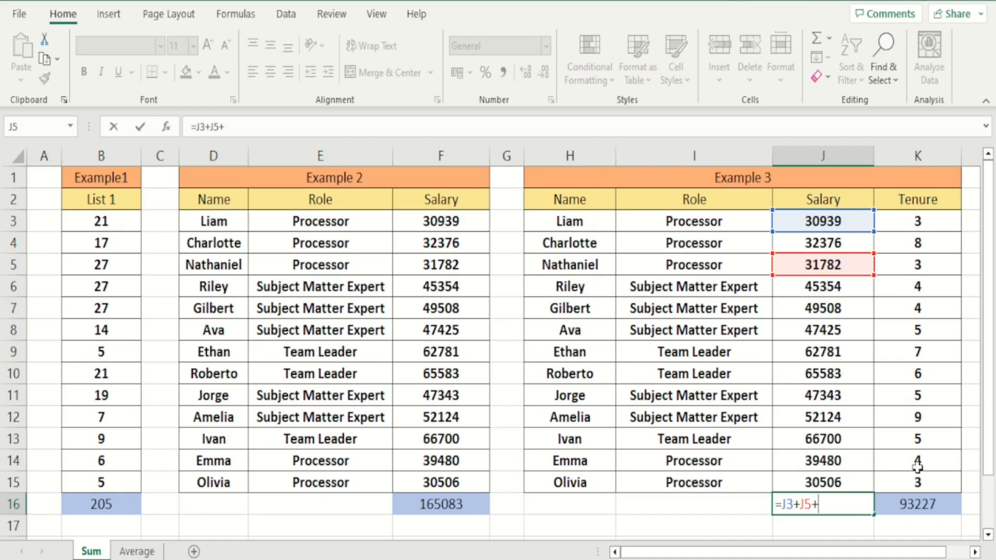
left_click(830, 483)
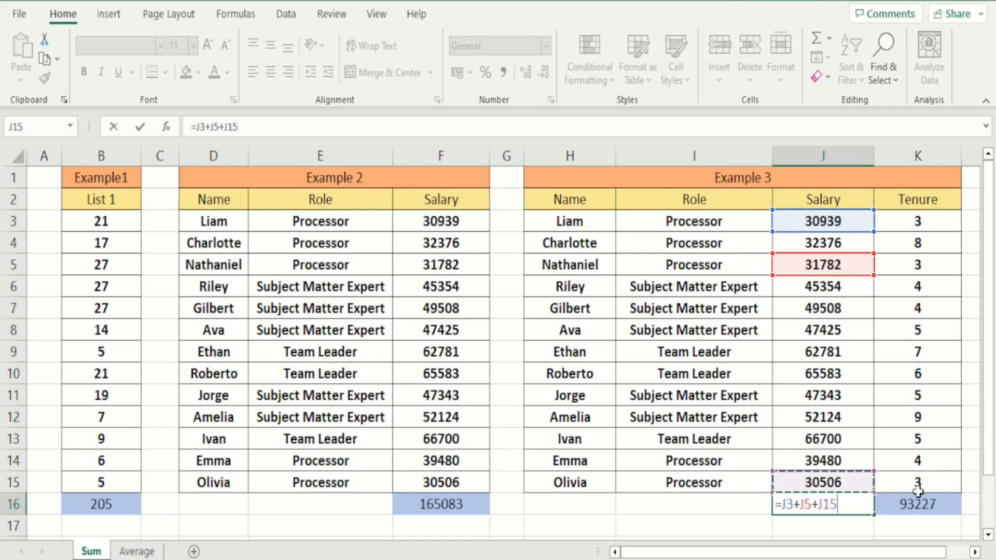
key("ctrl+Return")
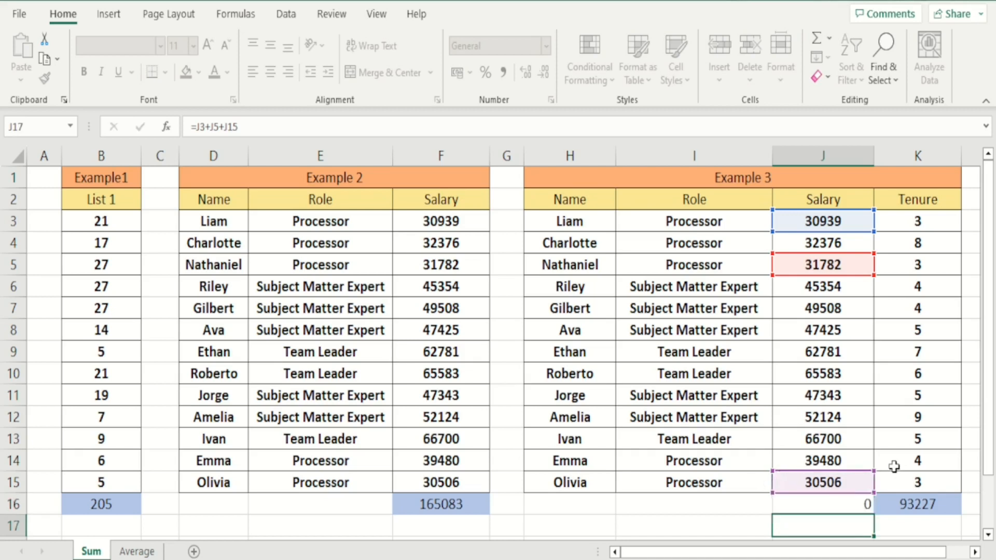
left_click(274, 73)
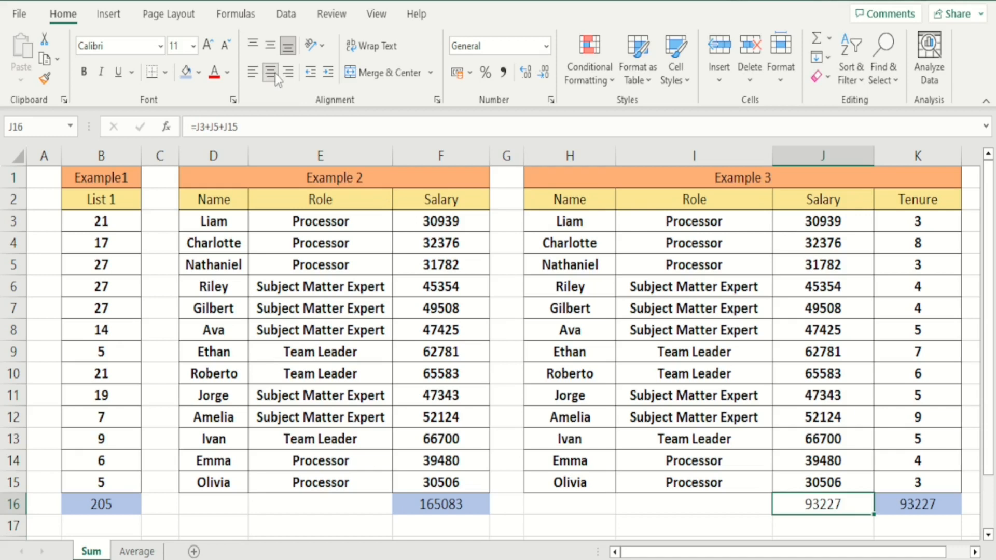
key("Delete")
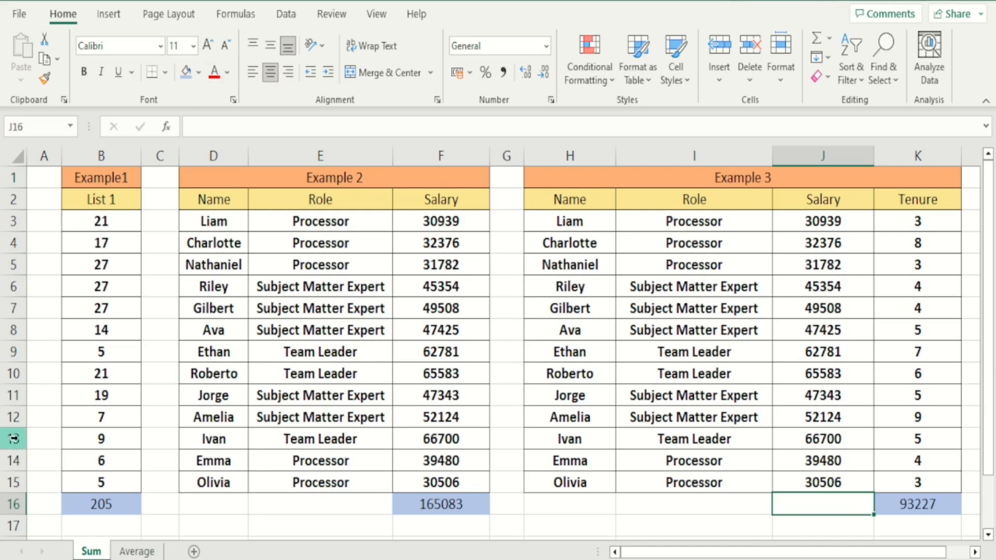
- Average List 1 in cell B16 of the Average sheet with the formula =AVERAGE(B3:B15)
left_click(136, 553)
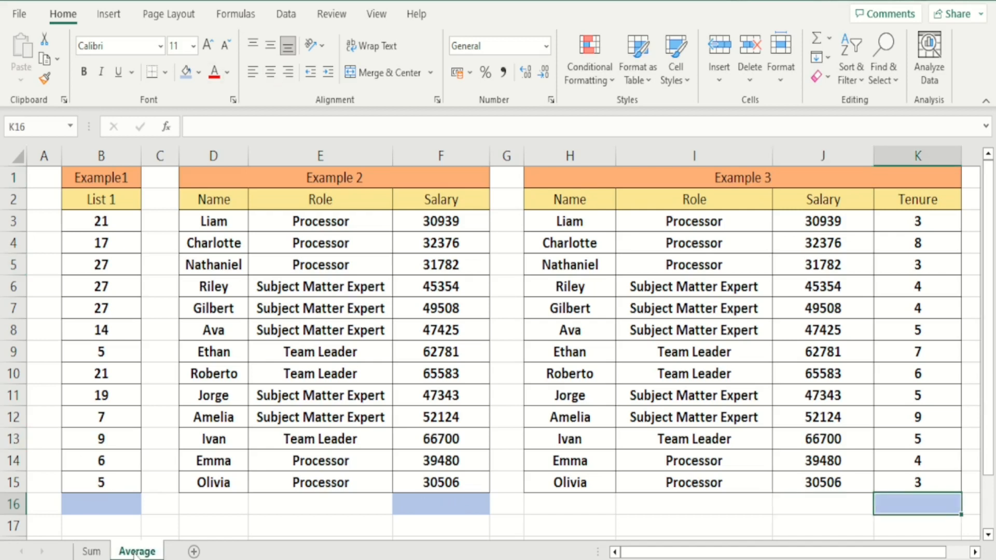
left_click(110, 504)
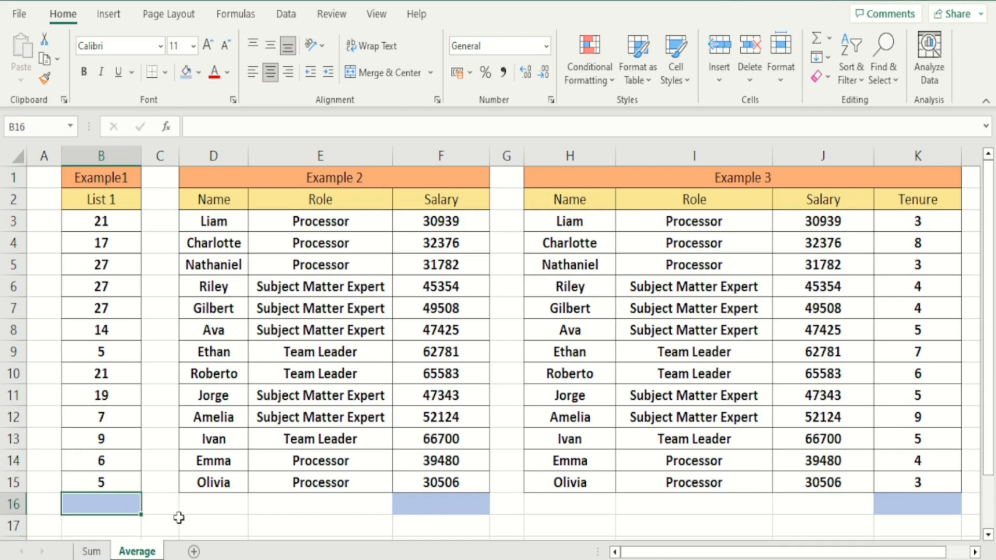
left_click(107, 223)
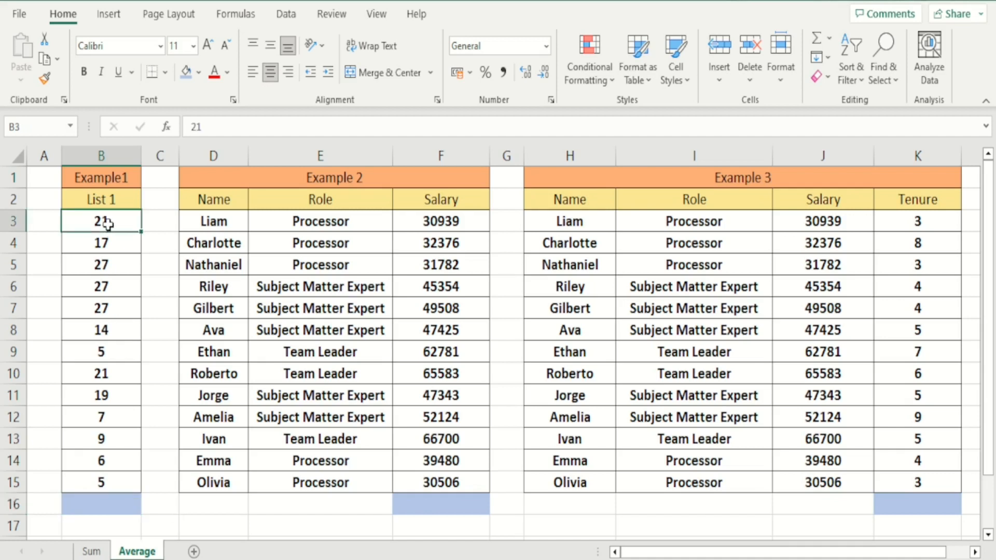
left_click_drag(108, 223, 111, 485)
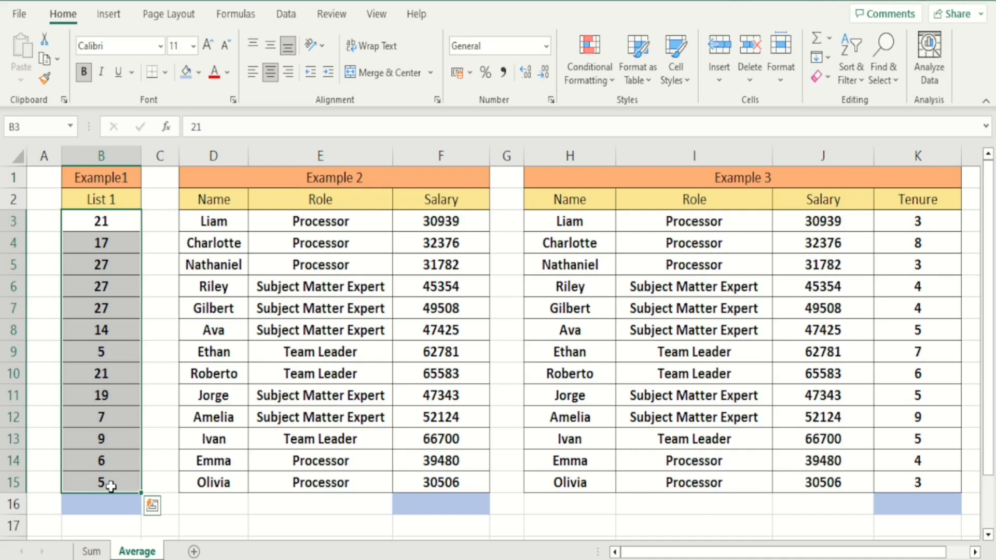
left_click(118, 506)
type("=")
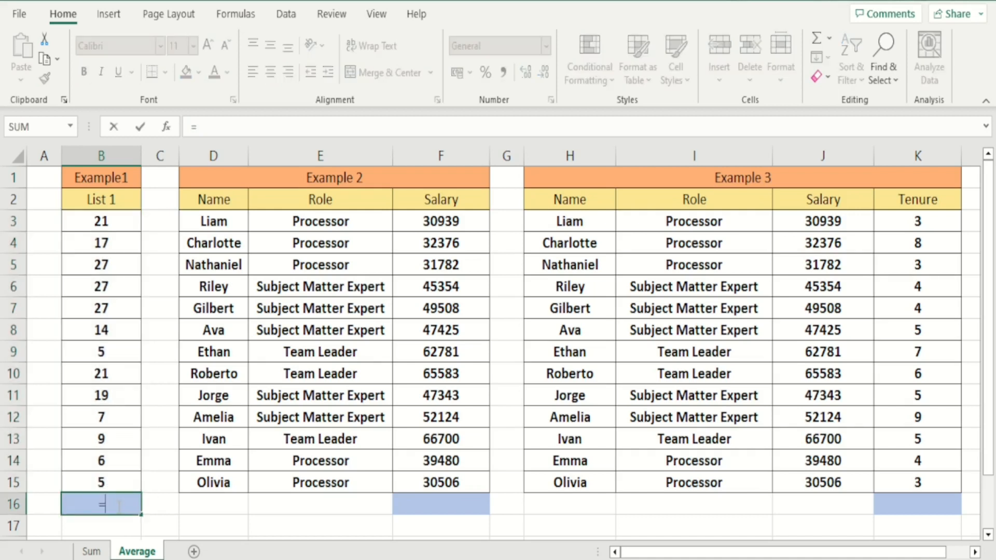
type("avera")
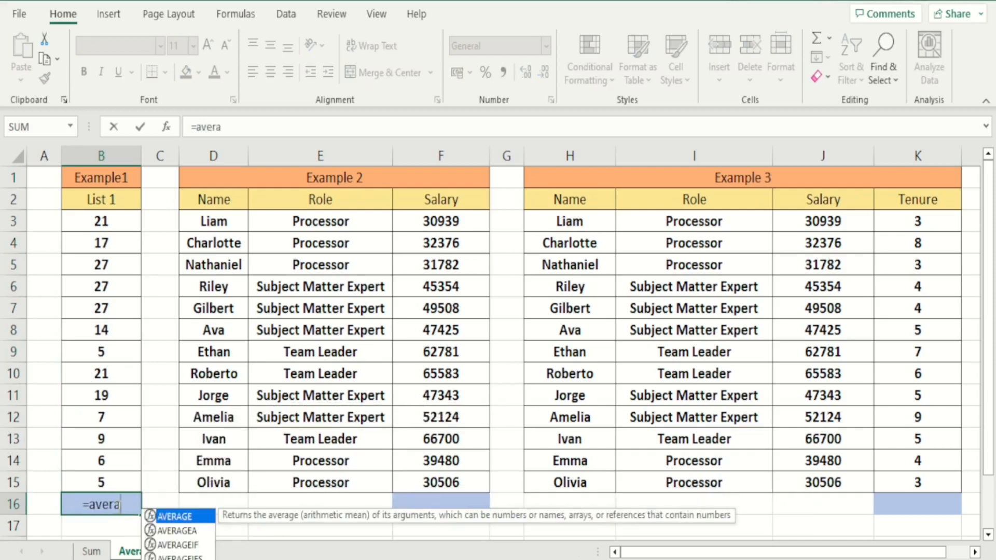
type("ge(")
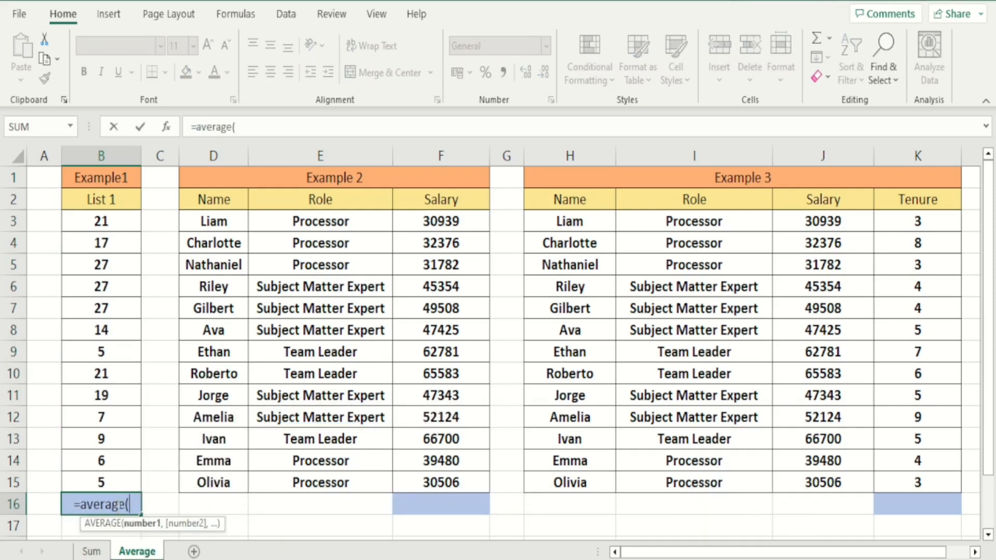
left_click_drag(114, 223, 120, 488)
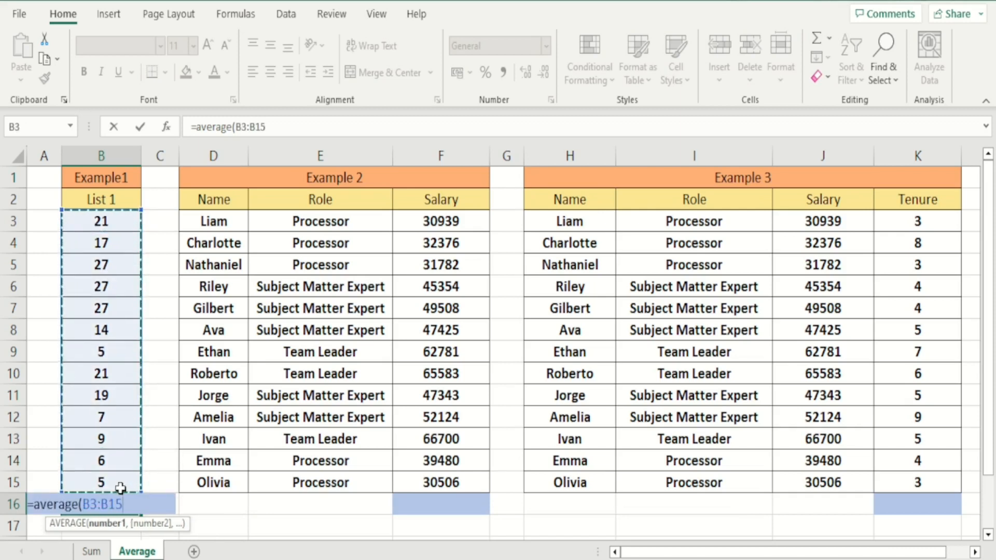
key("Return")
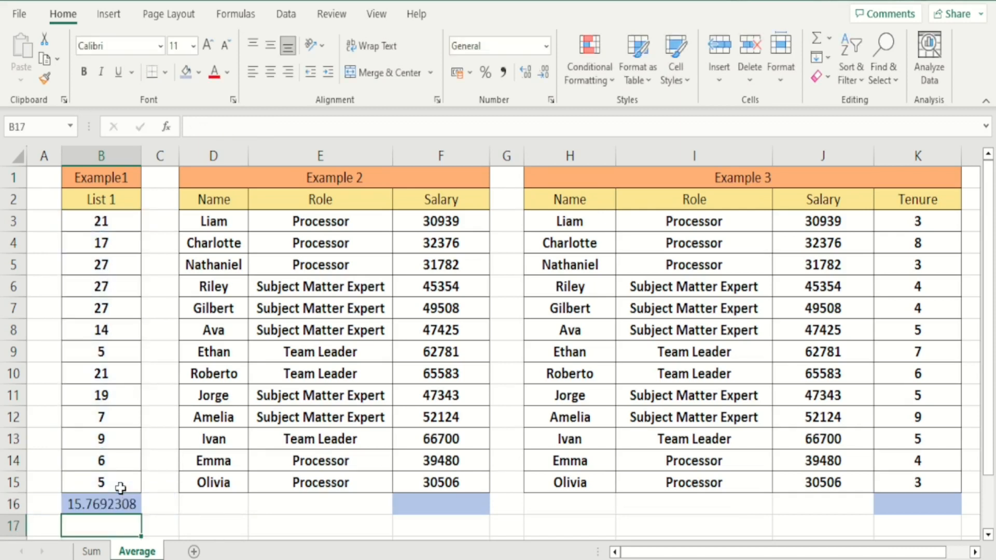
key("Up")
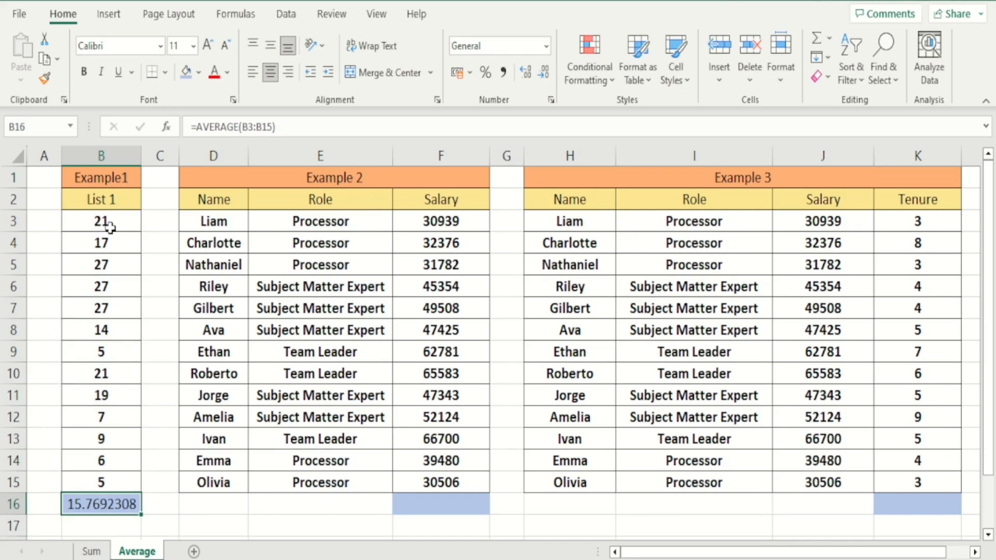
left_click_drag(110, 226, 113, 488)
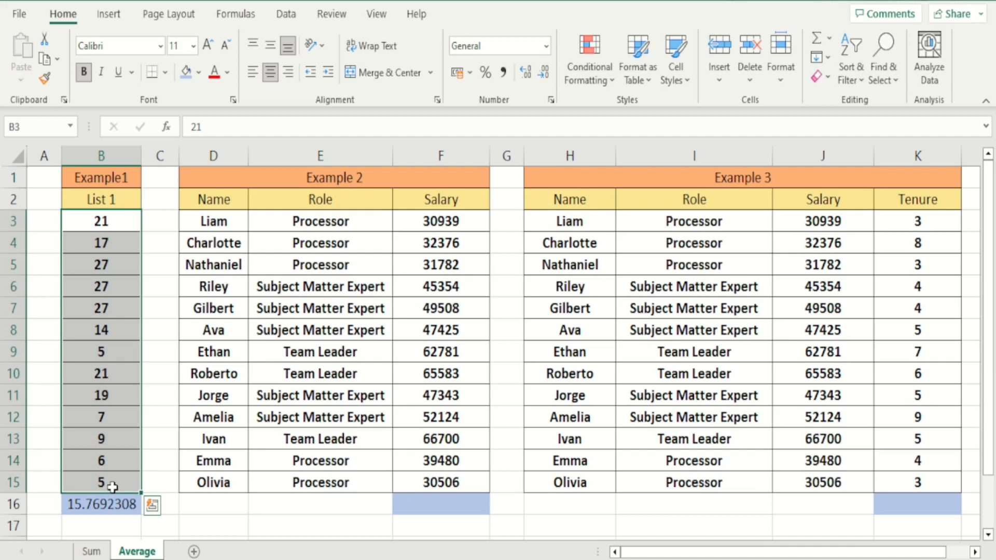
- Start an AVERAGEIF formula in cell F16 with the Example 2 role range E3:E15 as the range to test
left_click(430, 501)
type("=a")
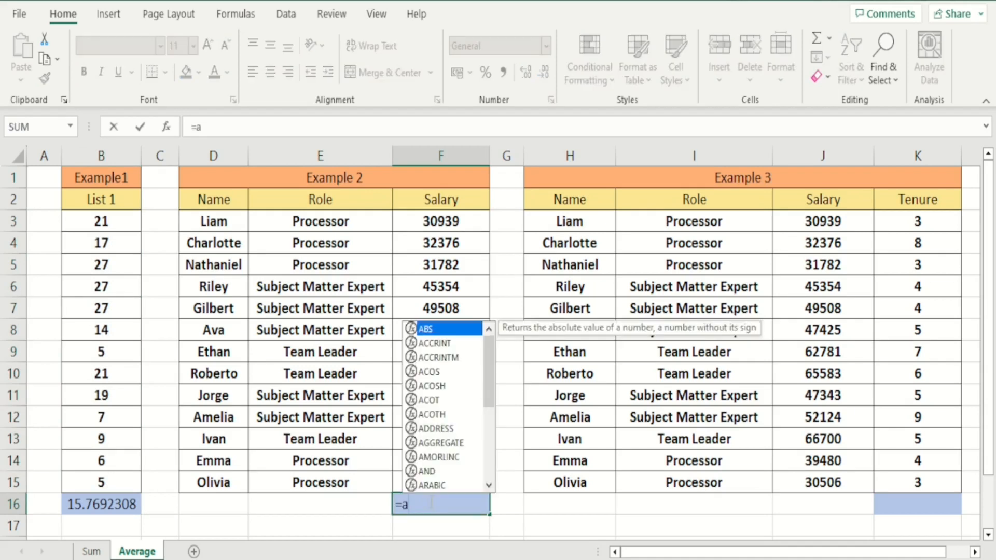
type("verage")
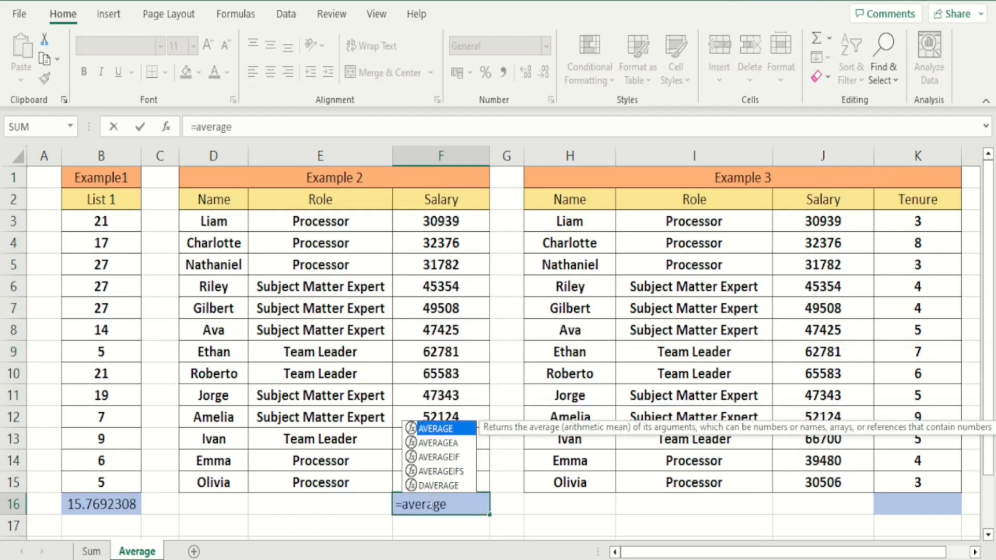
type("if")
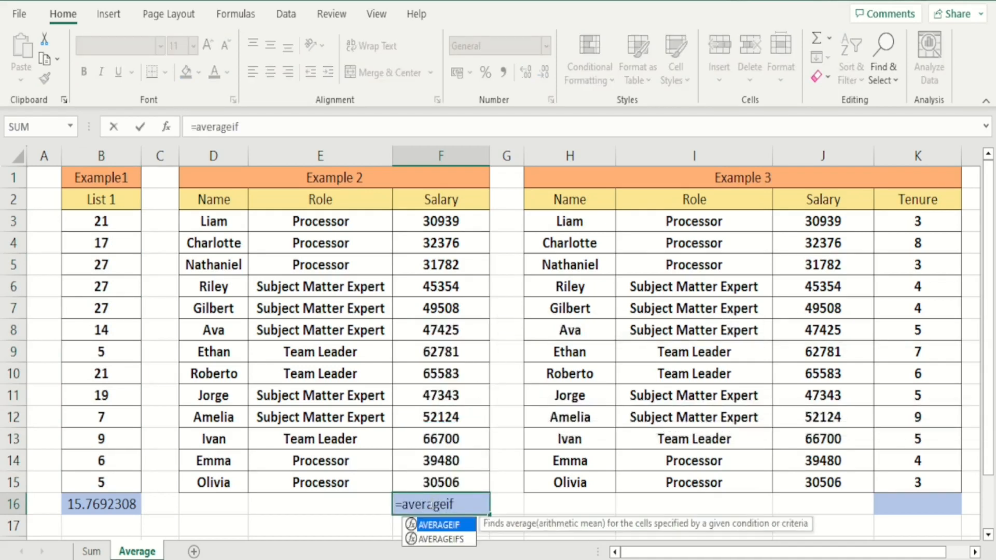
type("(")
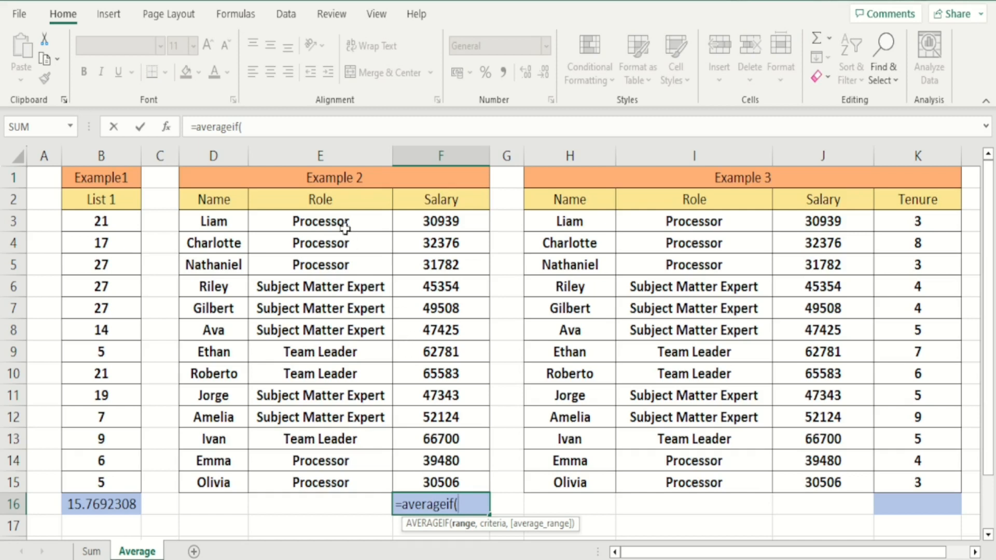
left_click_drag(342, 222, 340, 478)
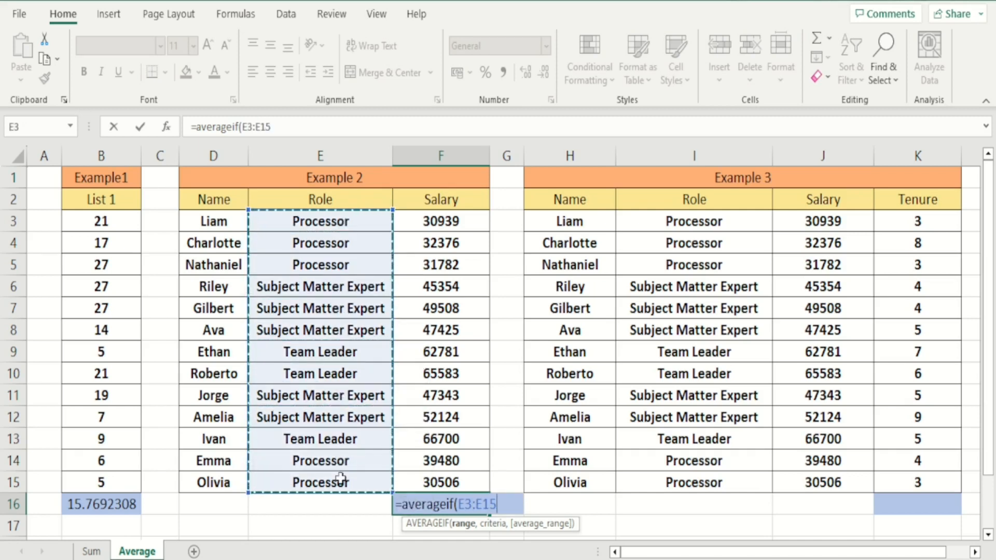
- Complete the AVERAGEIF formula with the criterion "Processor" and the average range F3:F15, and center cell F16 horizontally
type(",\"")
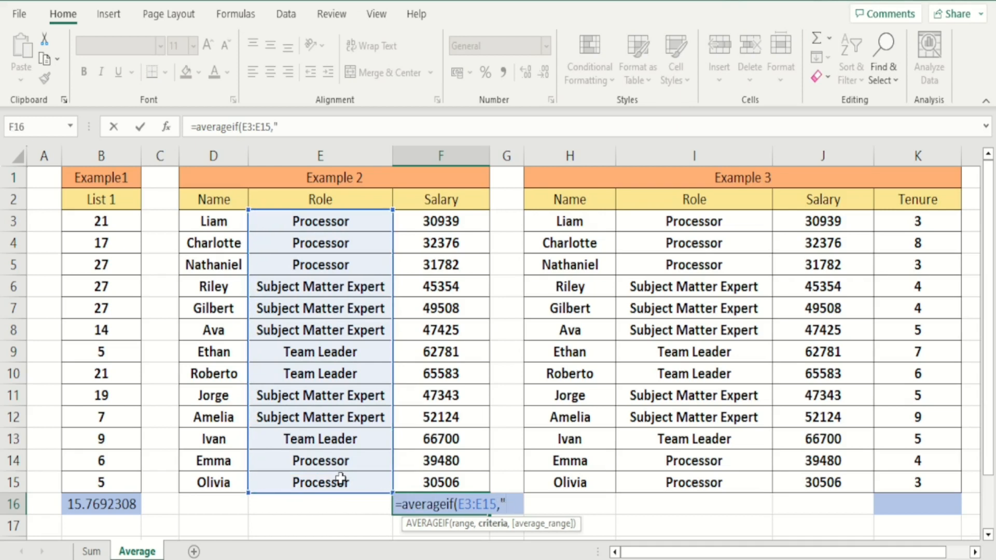
type("Proc")
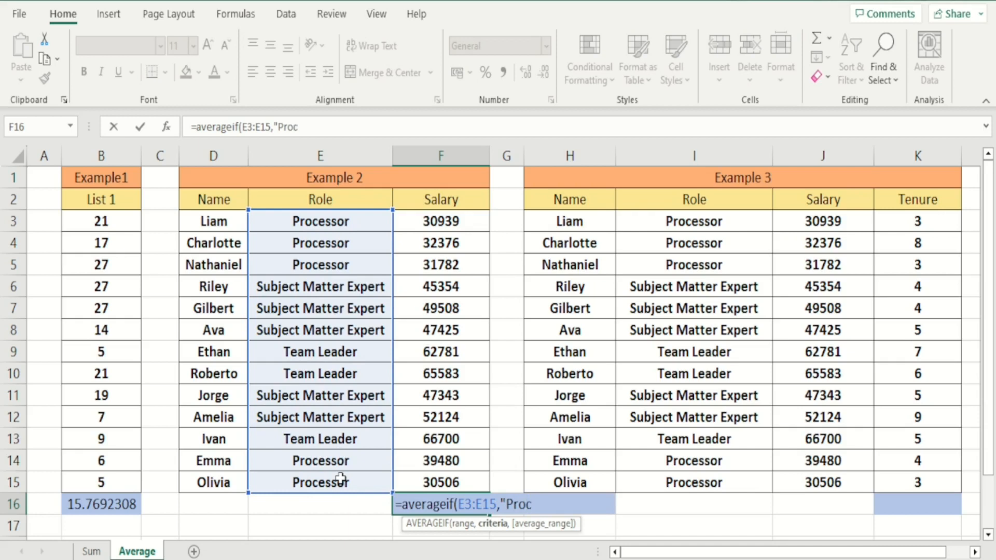
type("essor\",")
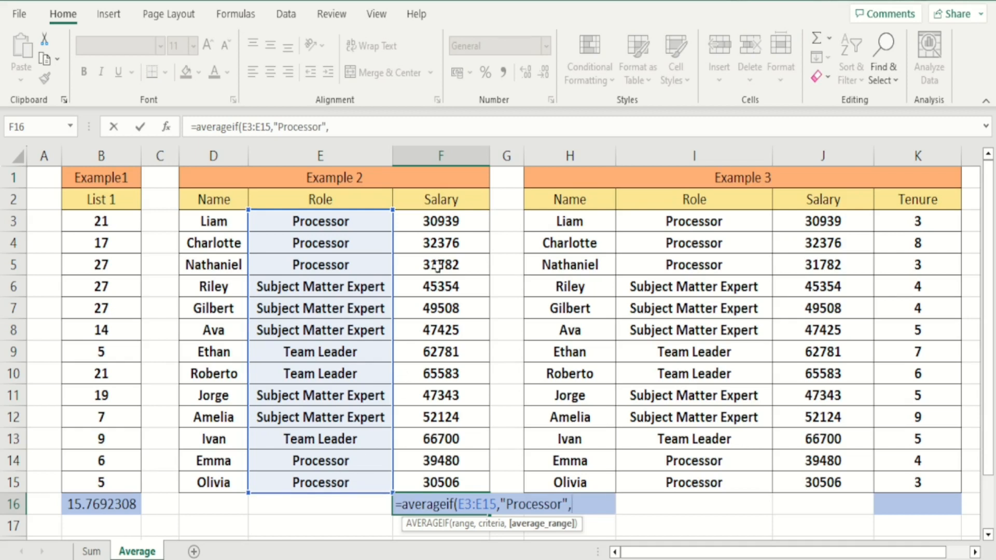
left_click_drag(444, 221, 456, 490)
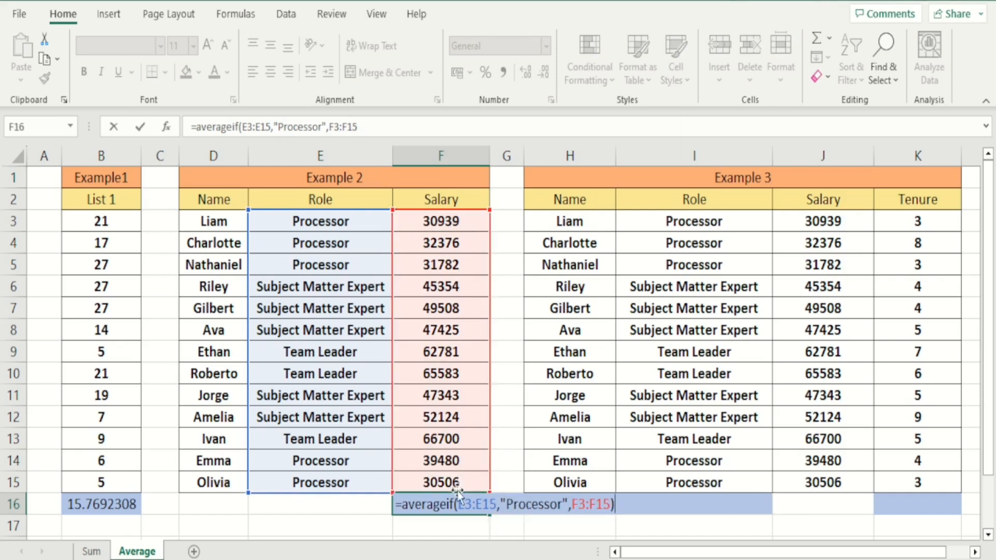
key("Return")
key("Up")
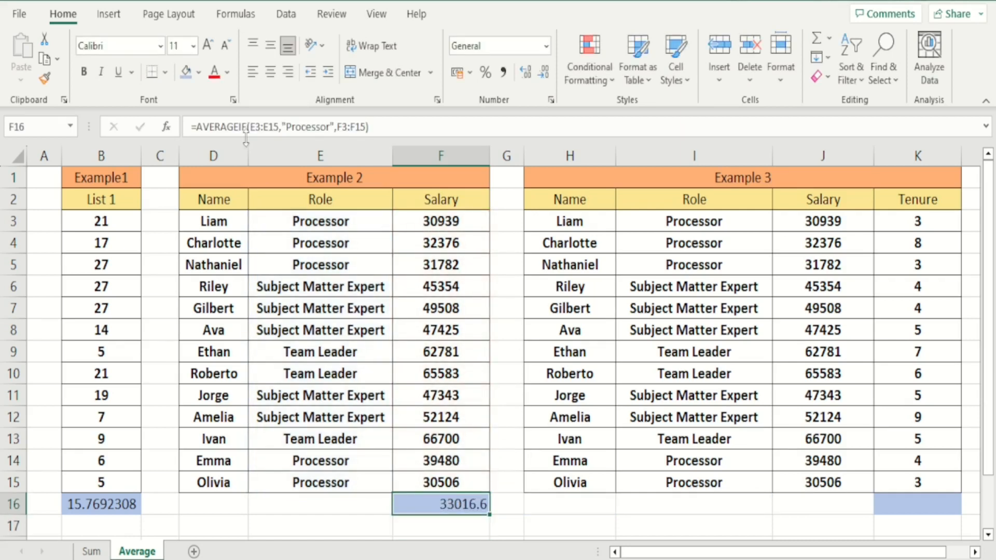
left_click(270, 73)
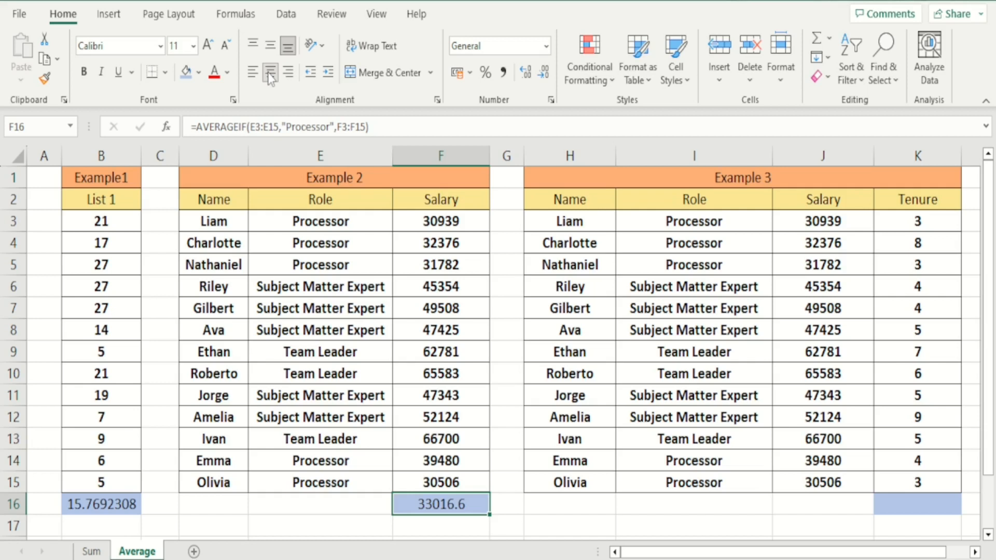
- Start an AVERAGEIFS formula in cell K16 with the Example 3 salaries J3:J15 as the average range
key("Right")
key("Right")
key("Right")
key("Right")
key("Right")
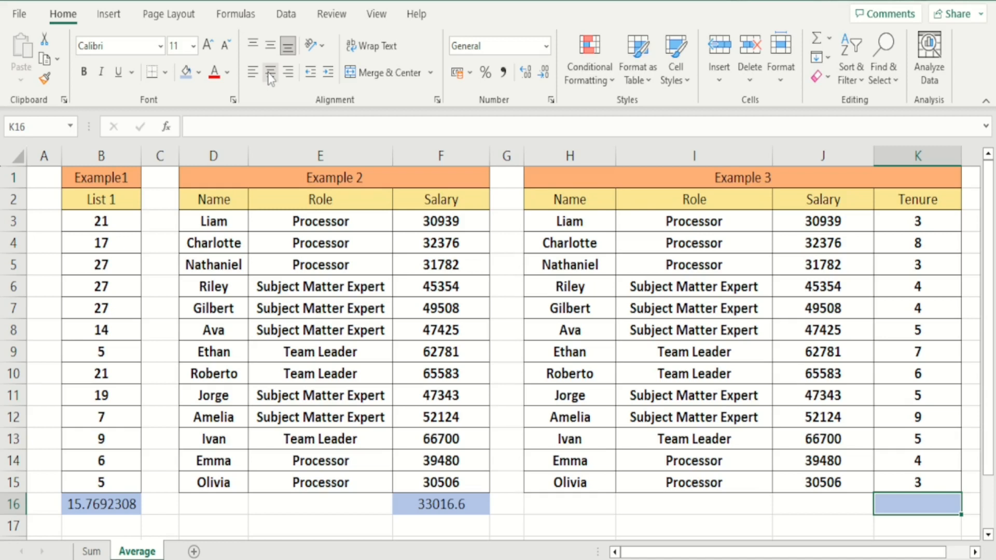
type("ave")
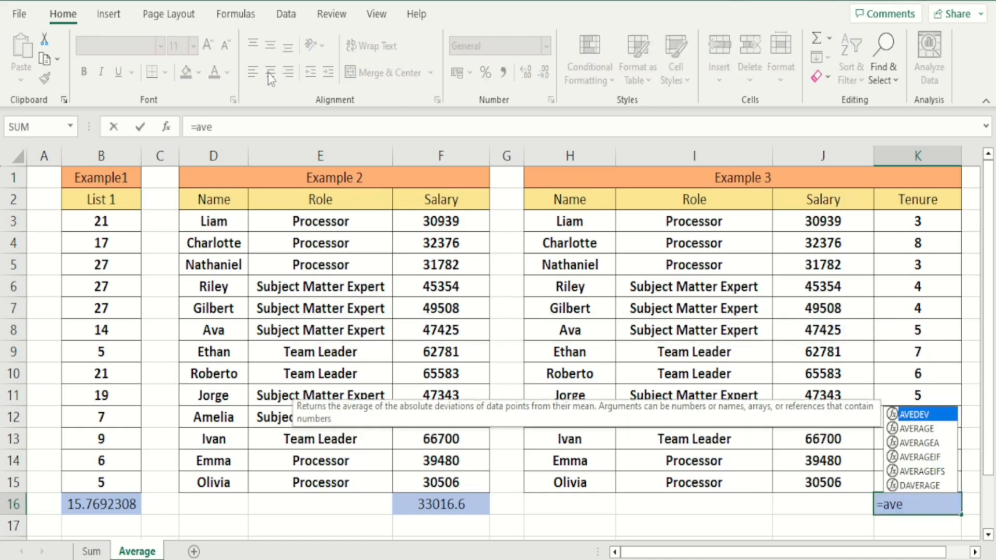
type("rageifs")
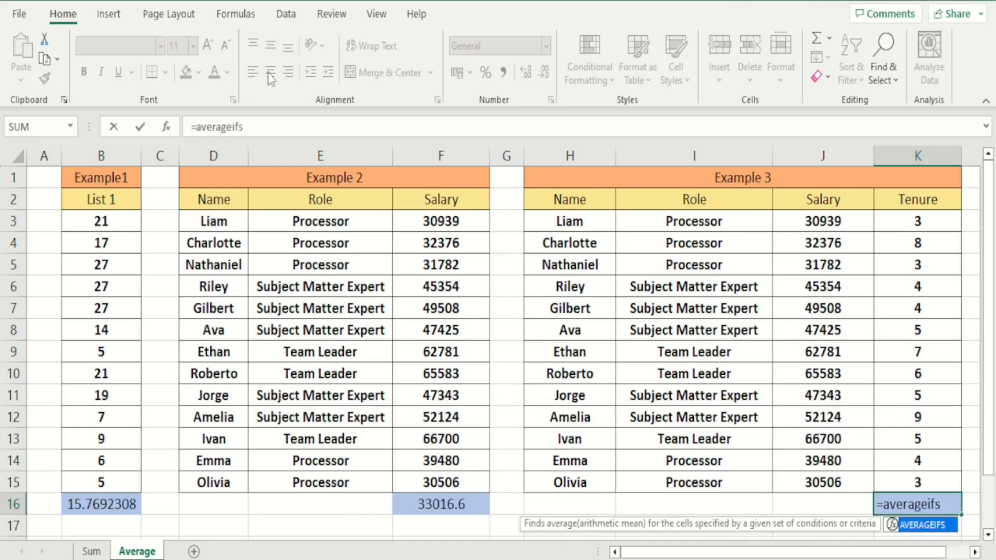
type("(")
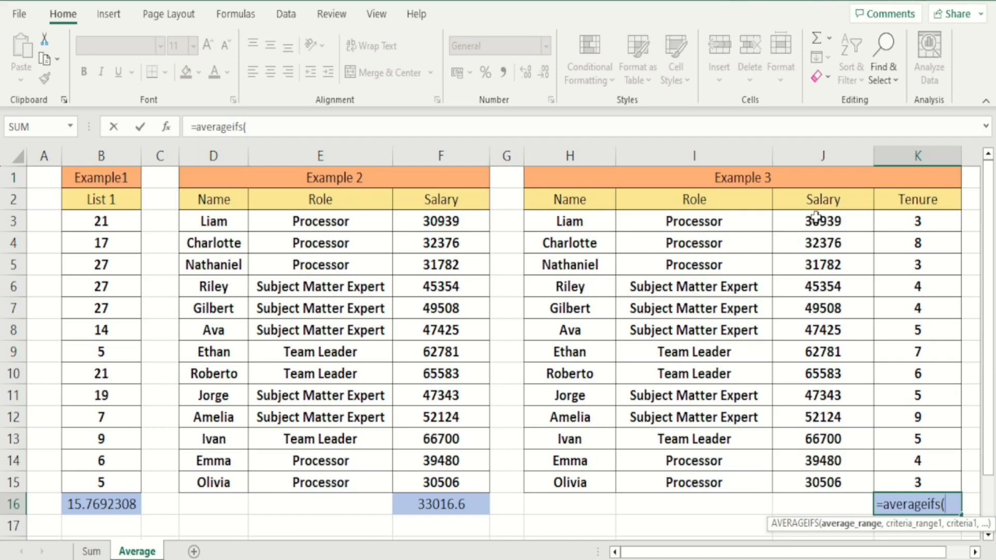
left_click_drag(815, 217, 815, 475)
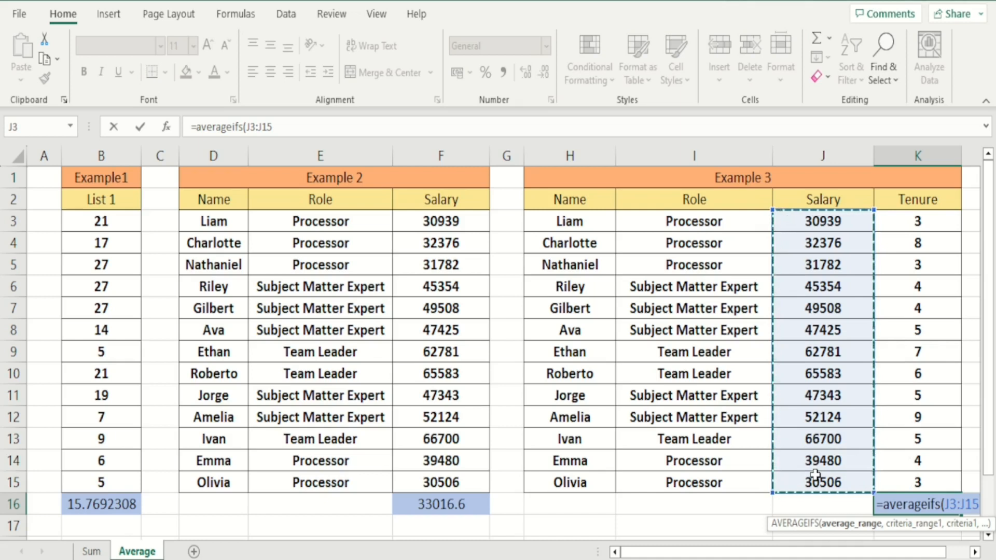
type(",")
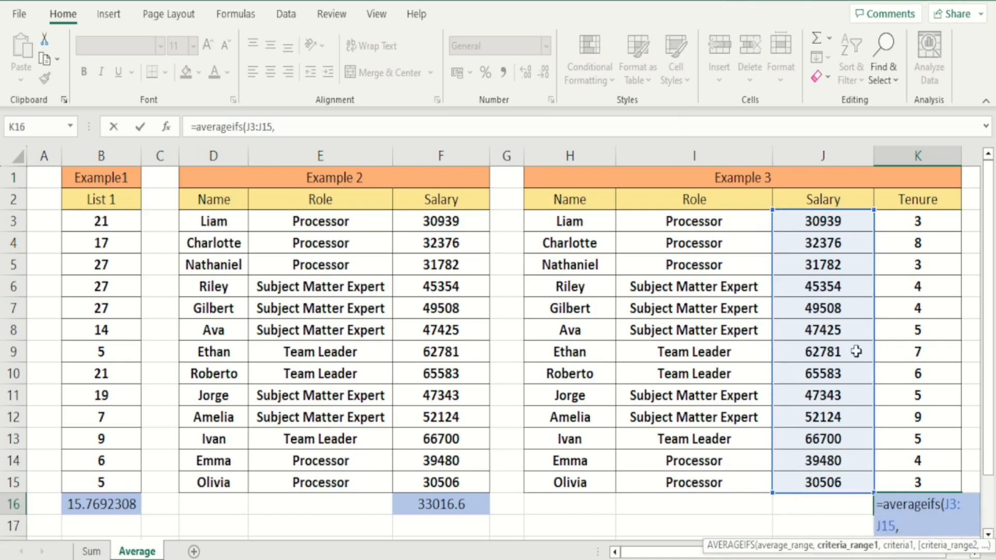
- Add the role range I3:I15 with the criterion "Processor" as the first condition of the AVERAGEIFS formula
left_click_drag(708, 223, 711, 487)
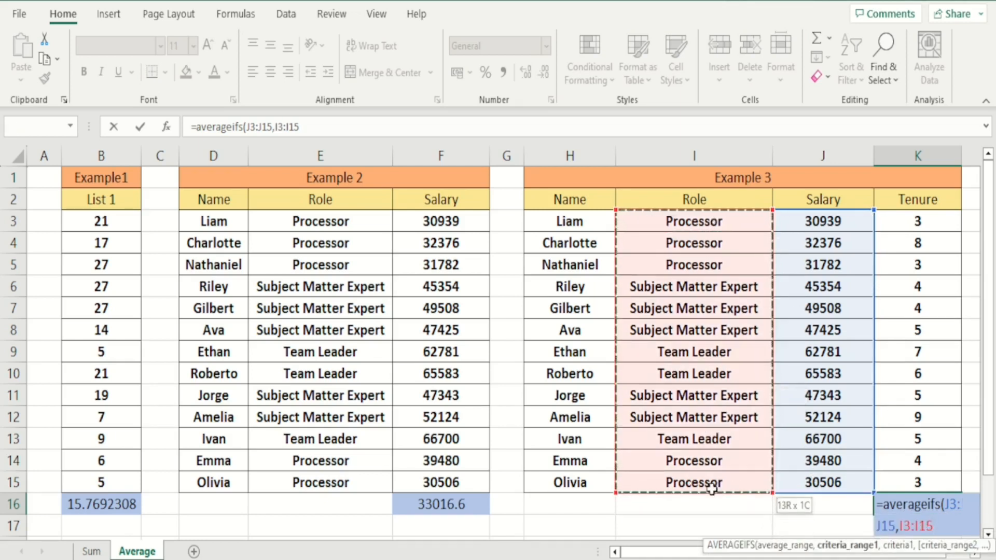
type(",\"")
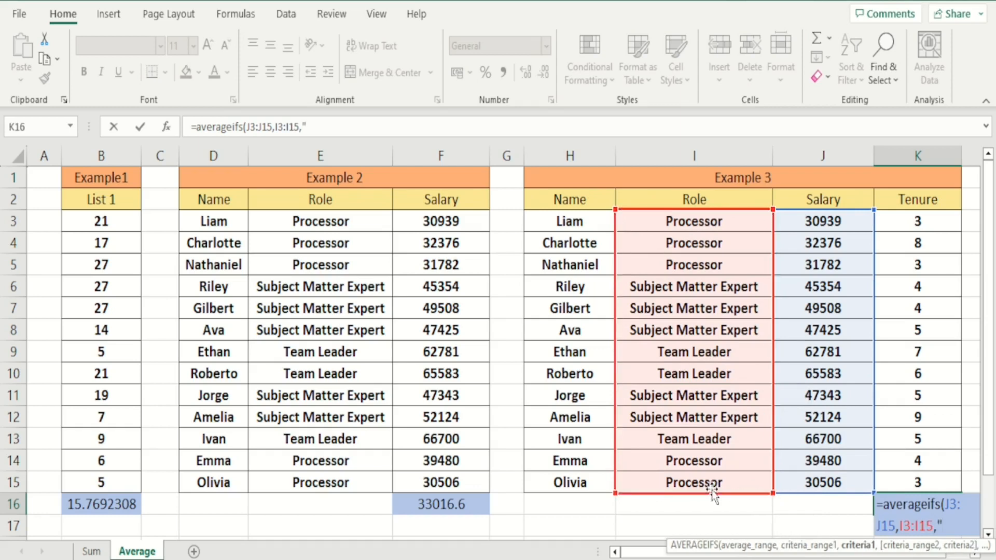
type("Processor\",")
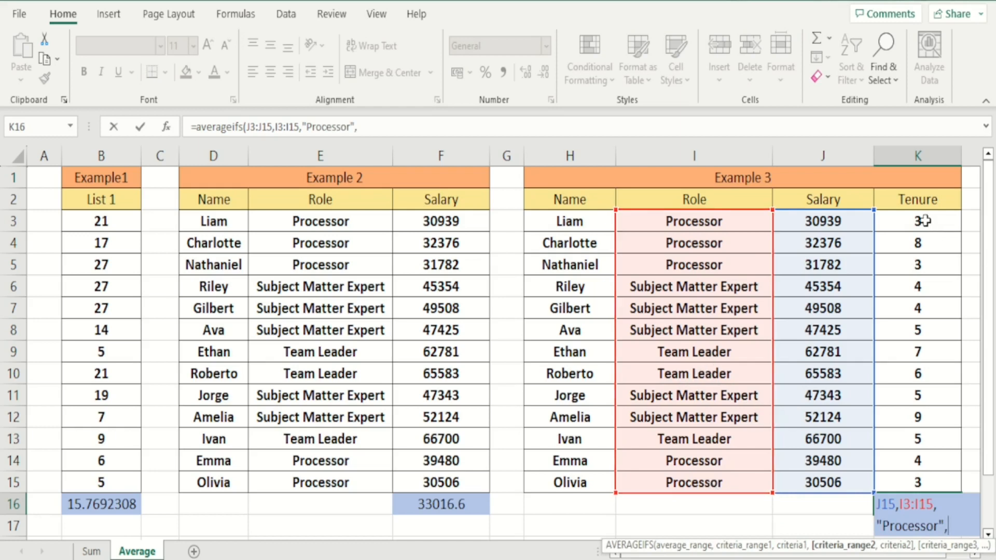
- Complete the AVERAGEIFS formula in K16 with the tenure range K3:K15 and the criterion "3"
left_click_drag(923, 221, 922, 477)
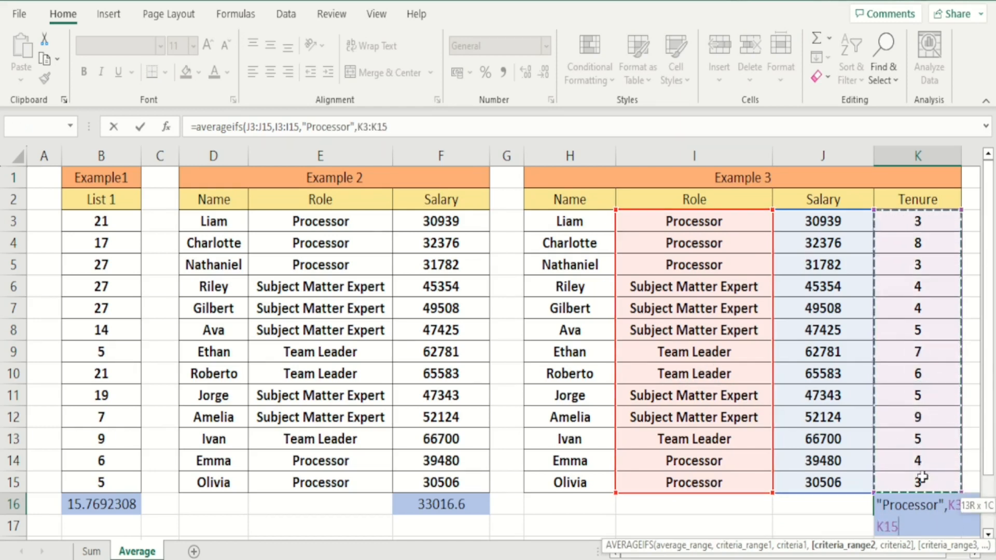
type(",")
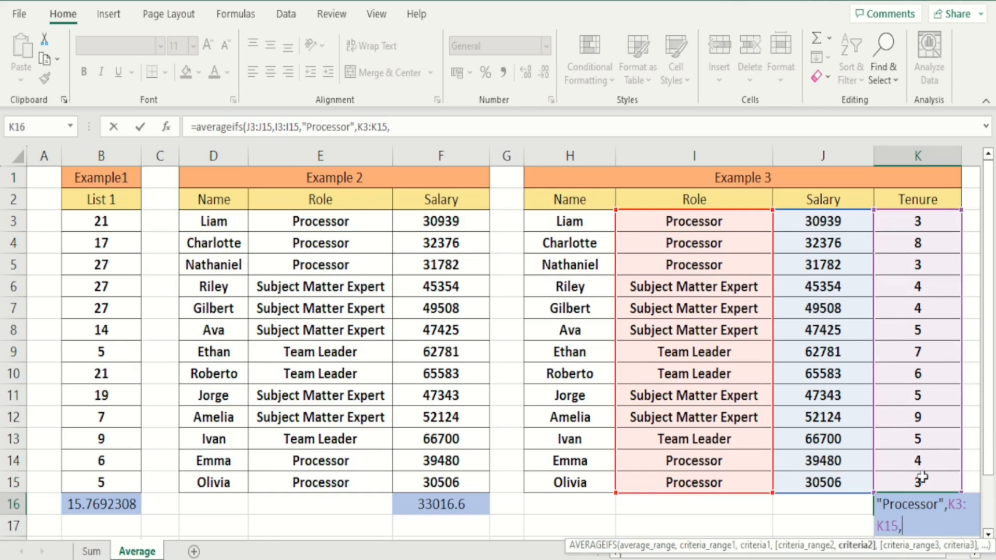
type("\"3\")")
key("Return")
key("Up")
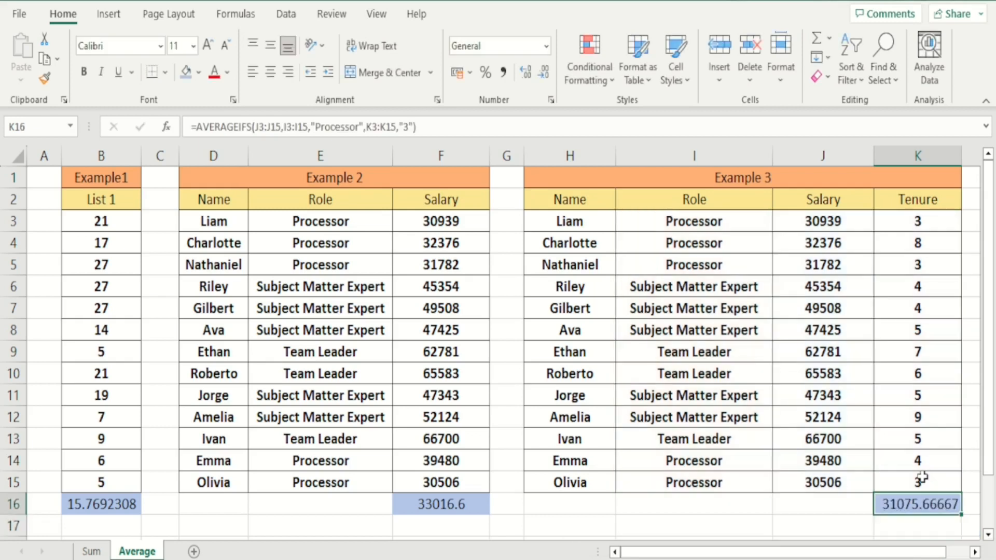